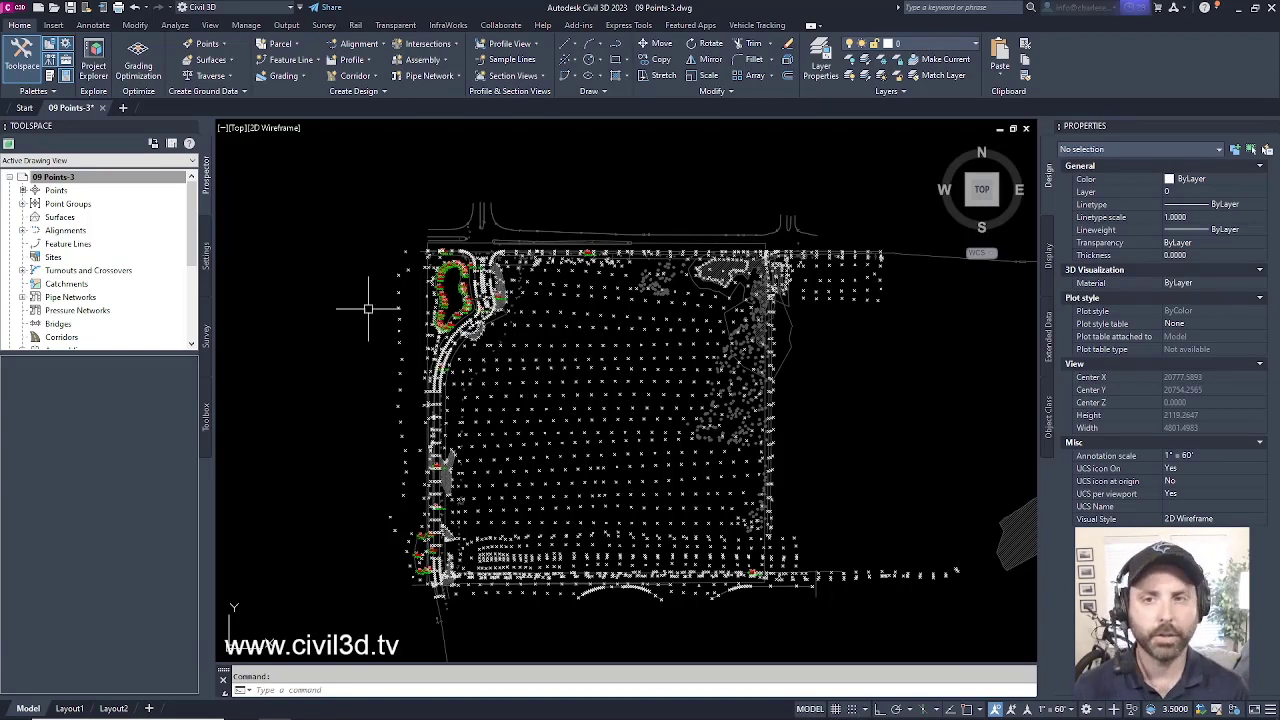
- List all points of the drawing and sort the list by point number in ascending order
click(56, 191)
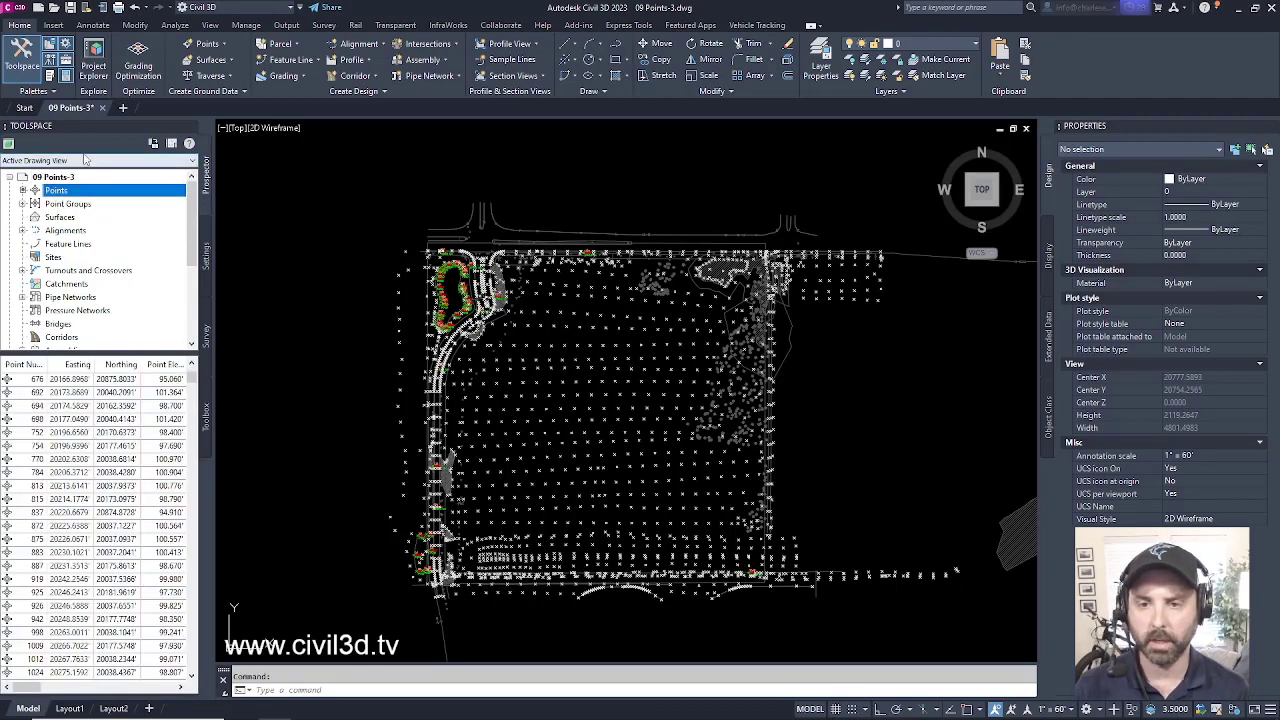
scroll(194, 375, down, 1)
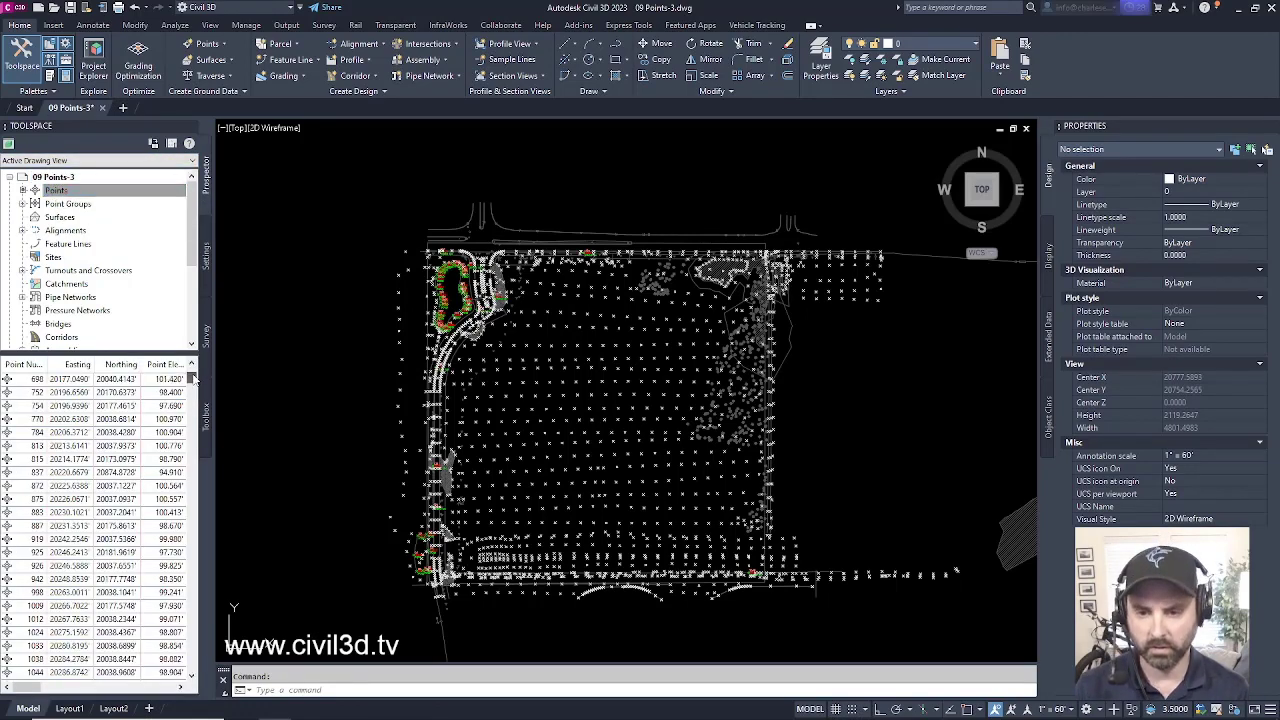
scroll(152, 445, down, 10)
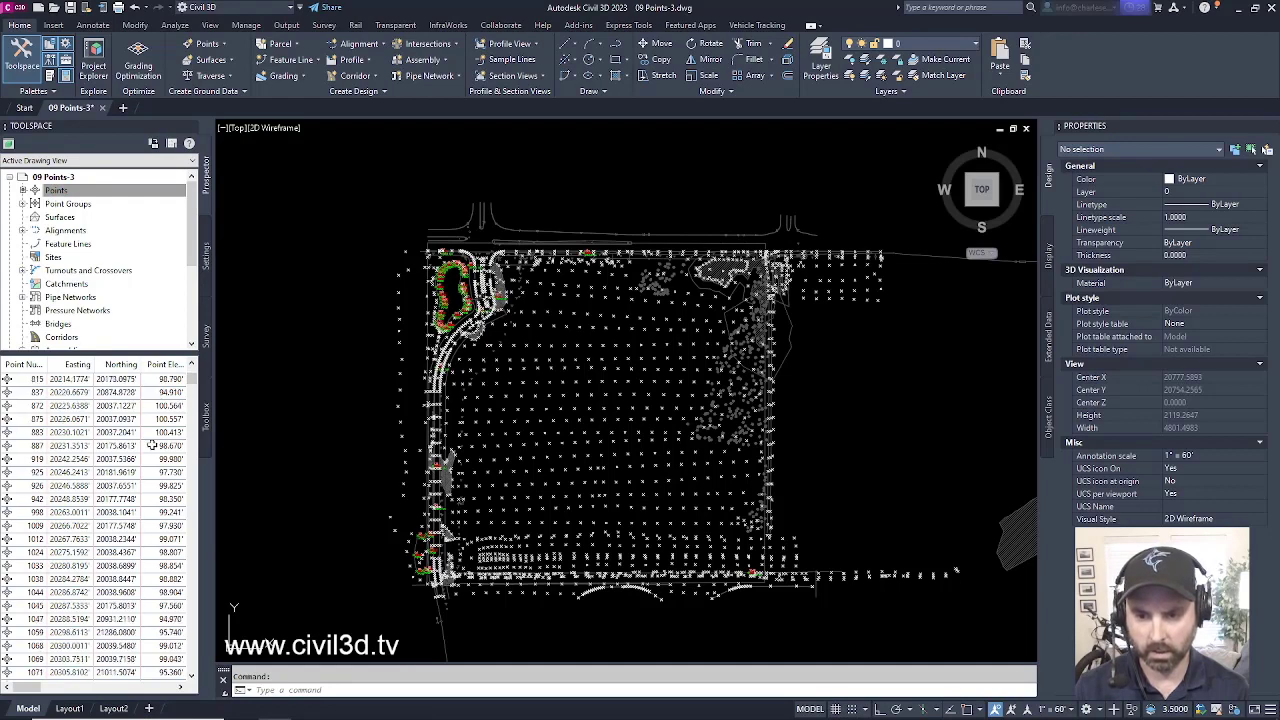
scroll(150, 443, down, 10)
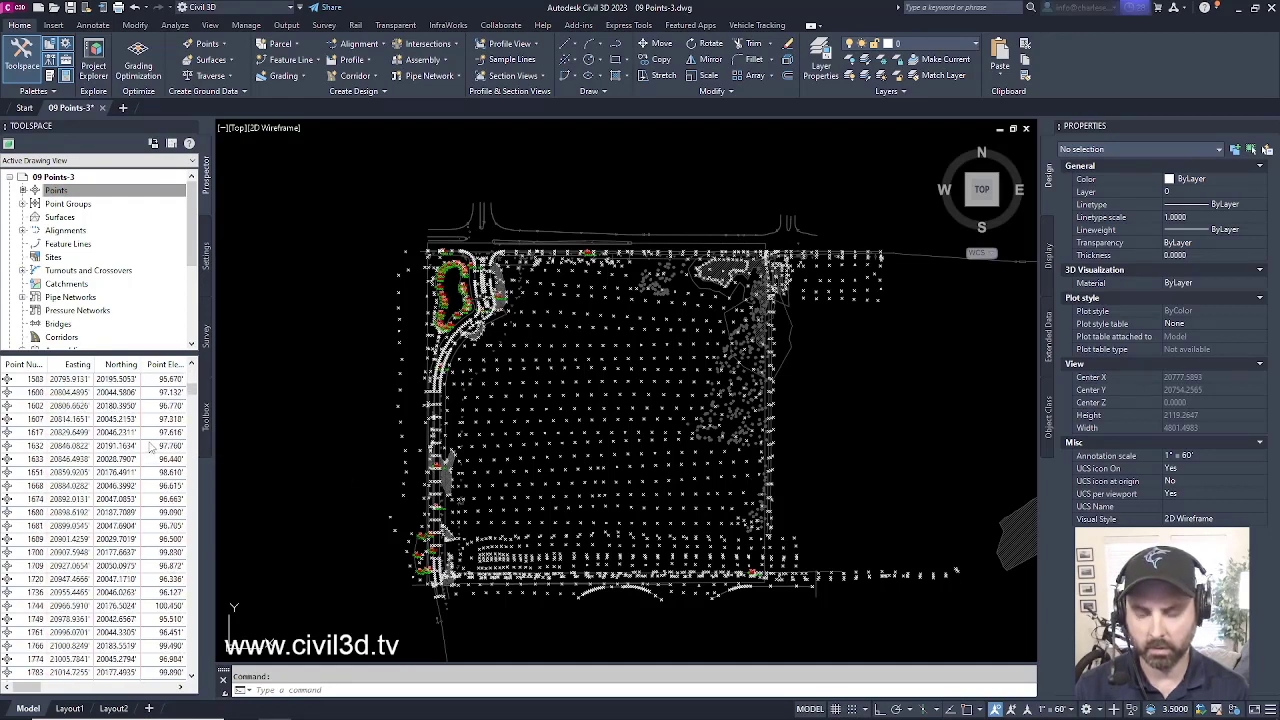
scroll(150, 445, down, 8)
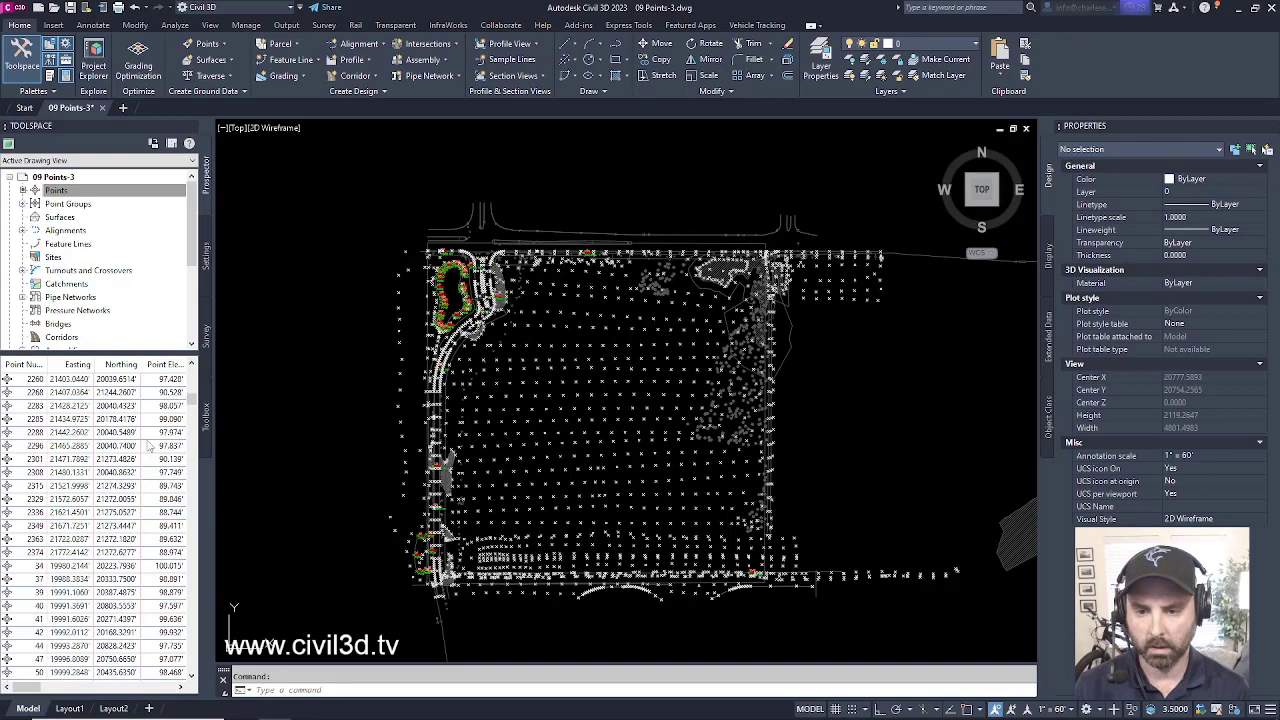
scroll(100, 435, down, 10)
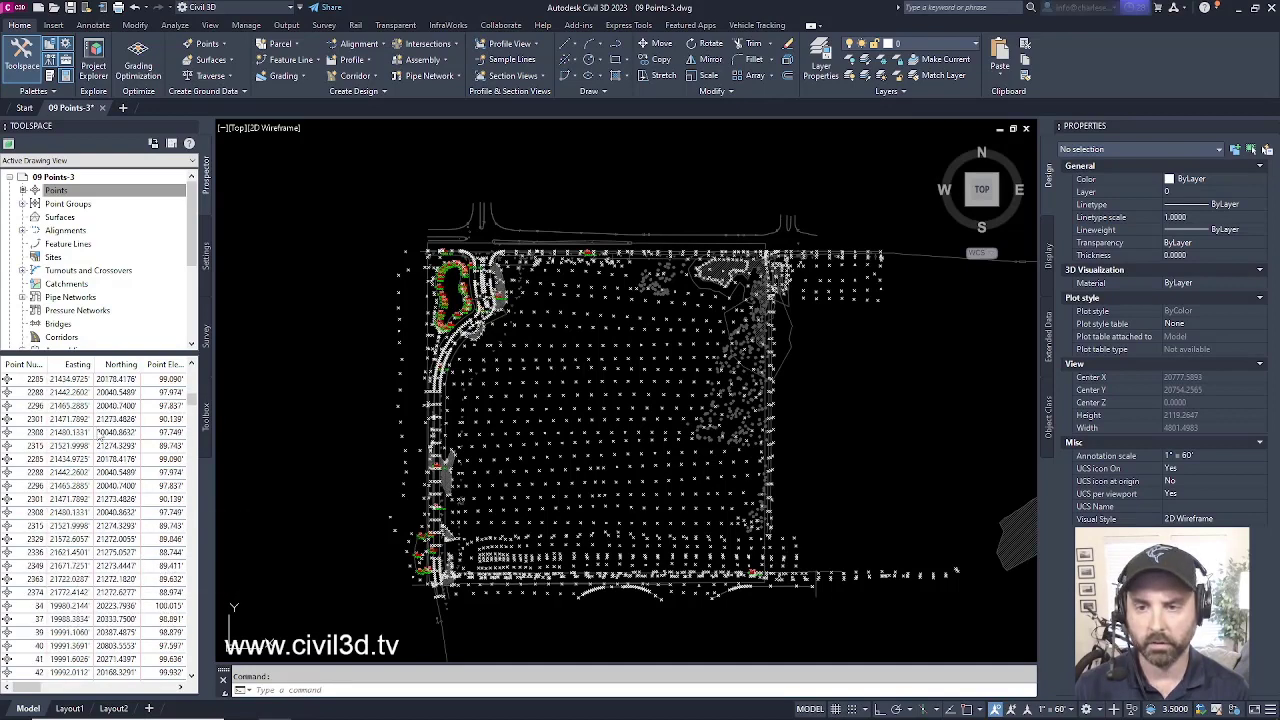
drag(193, 398, 193, 372)
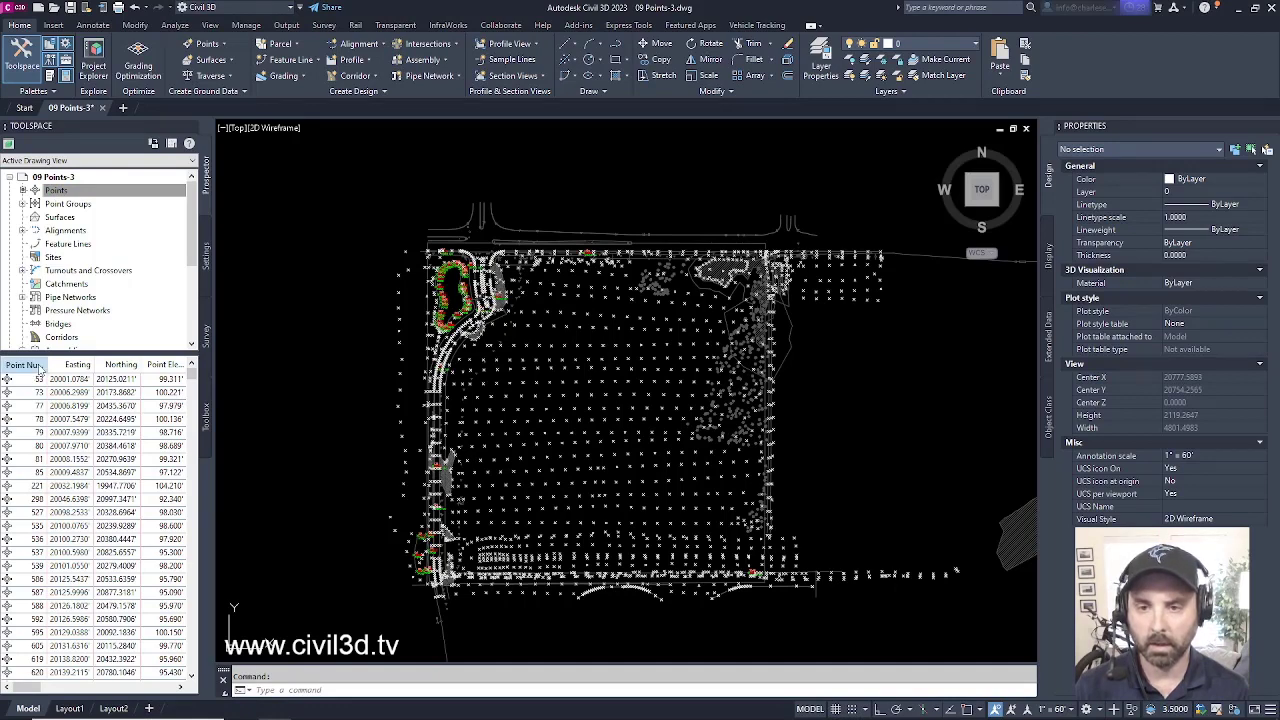
click(40, 366)
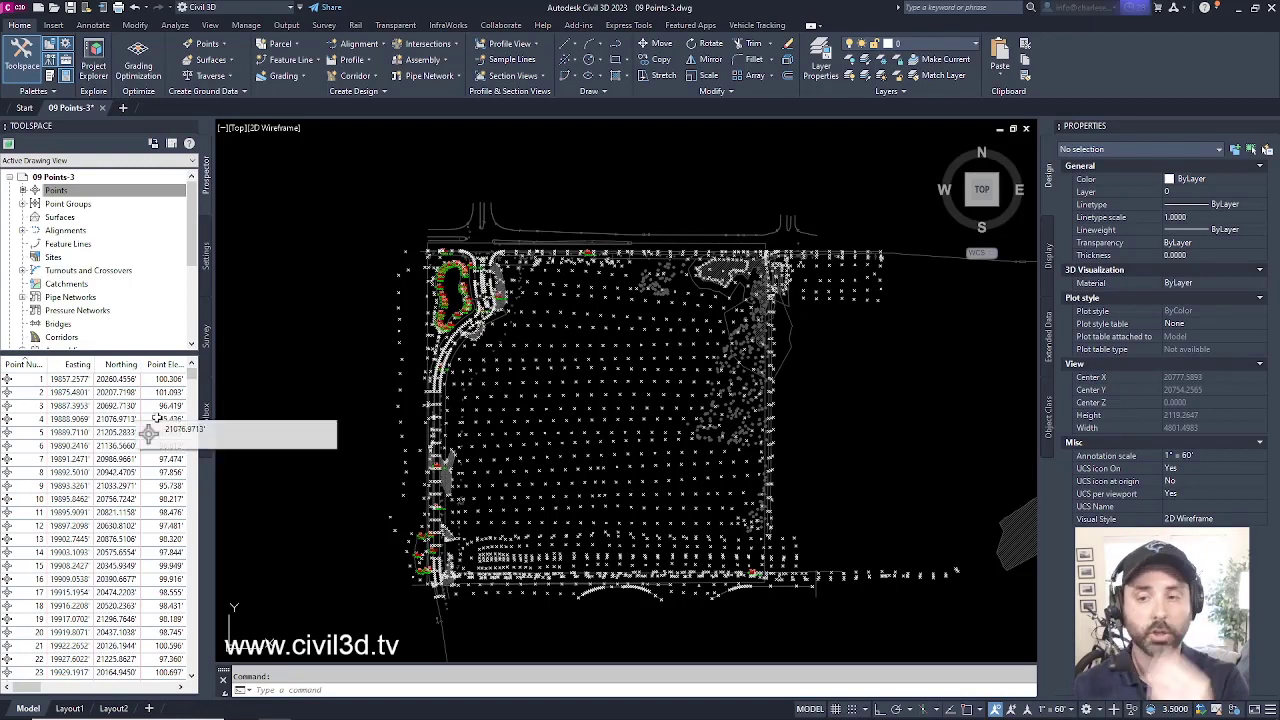
- Find point 992 in the sorted point list and zoom the drawing to it with its full label in view
scroll(172, 506, down, 20)
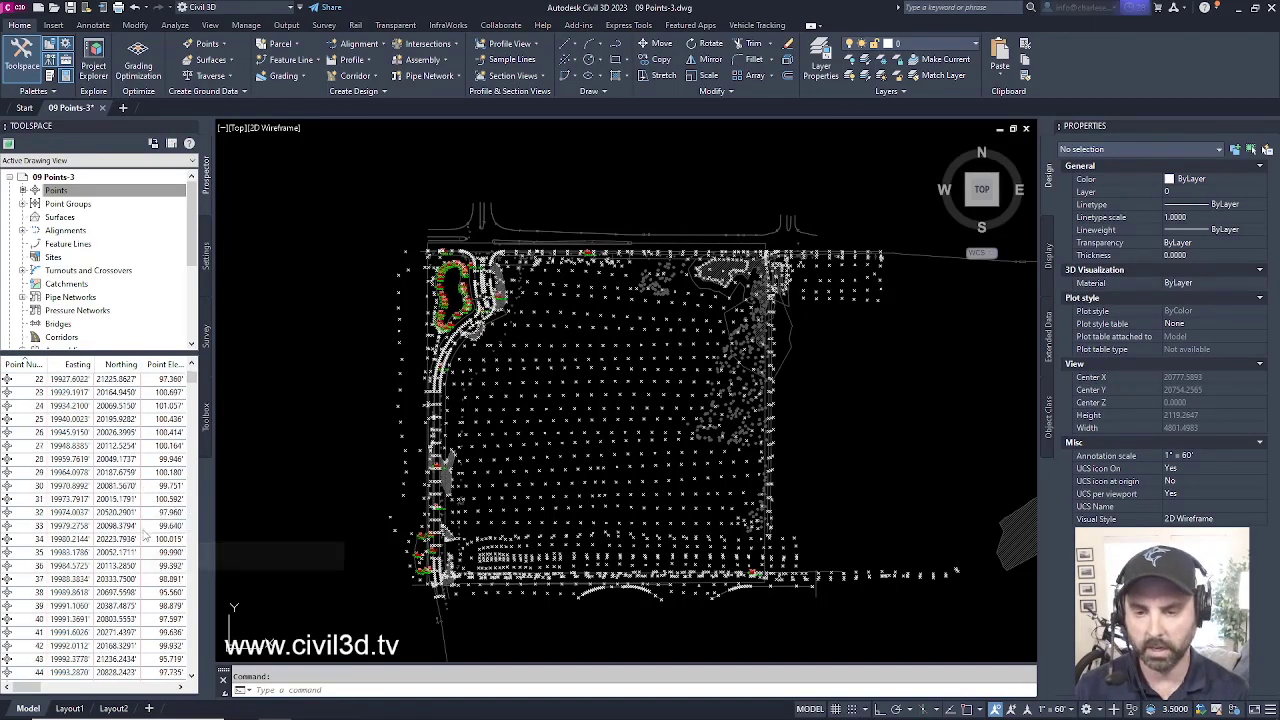
scroll(150, 535, down, 20)
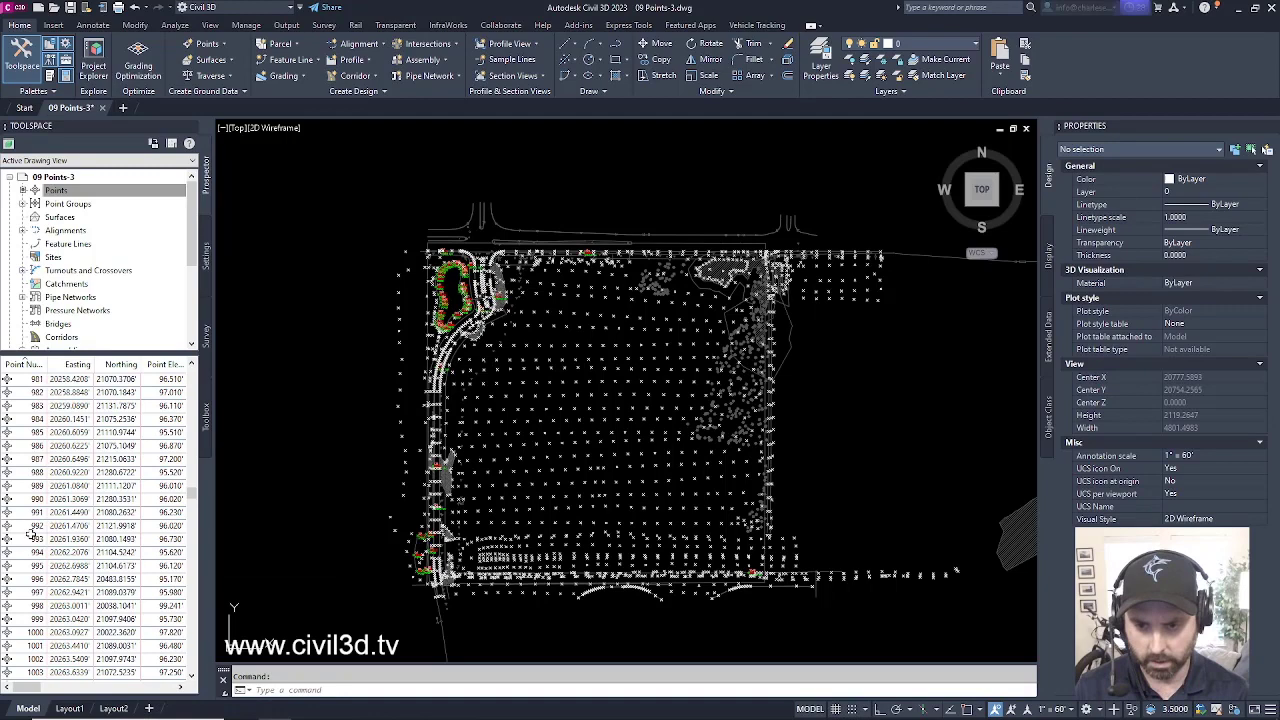
click(23, 525)
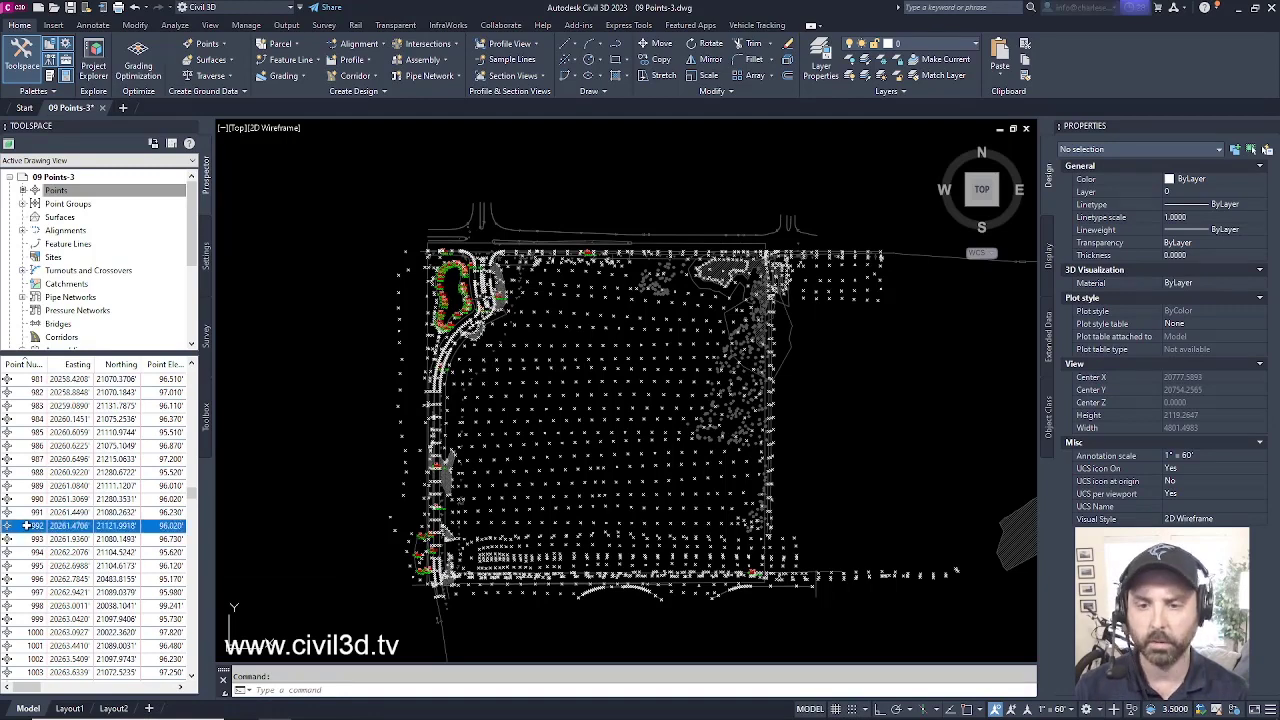
right_click(26, 525)
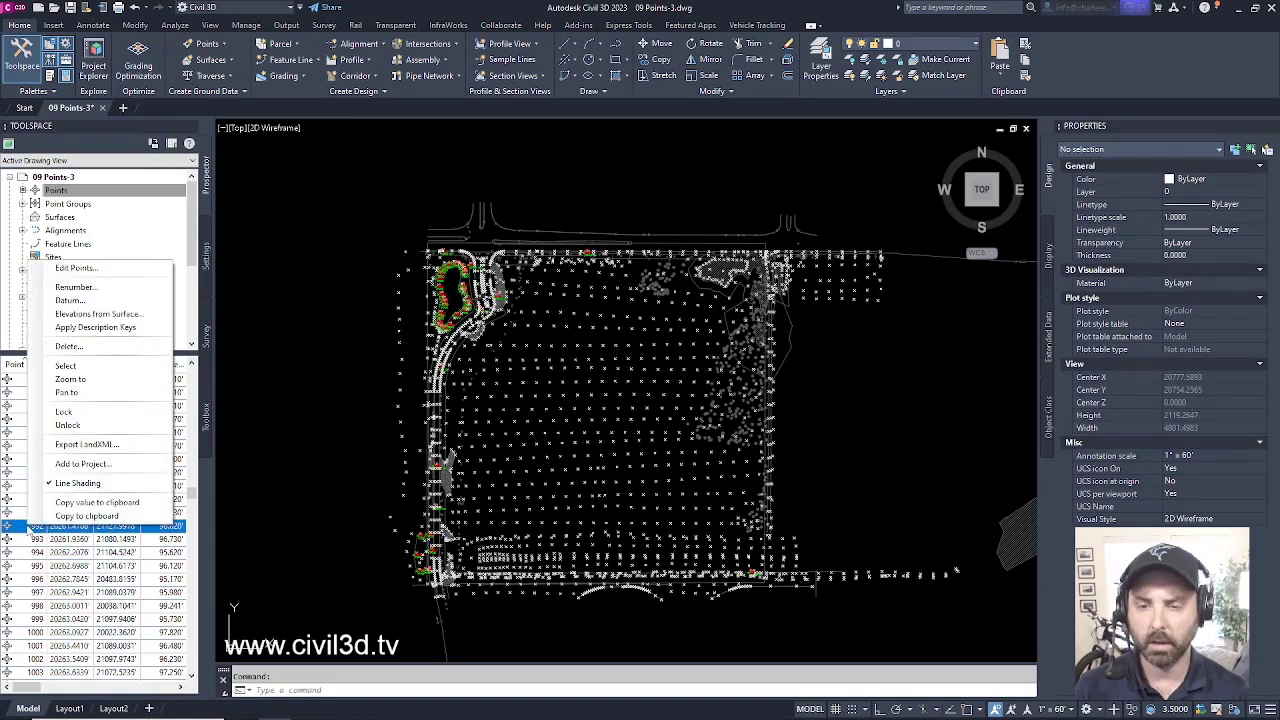
click(100, 380)
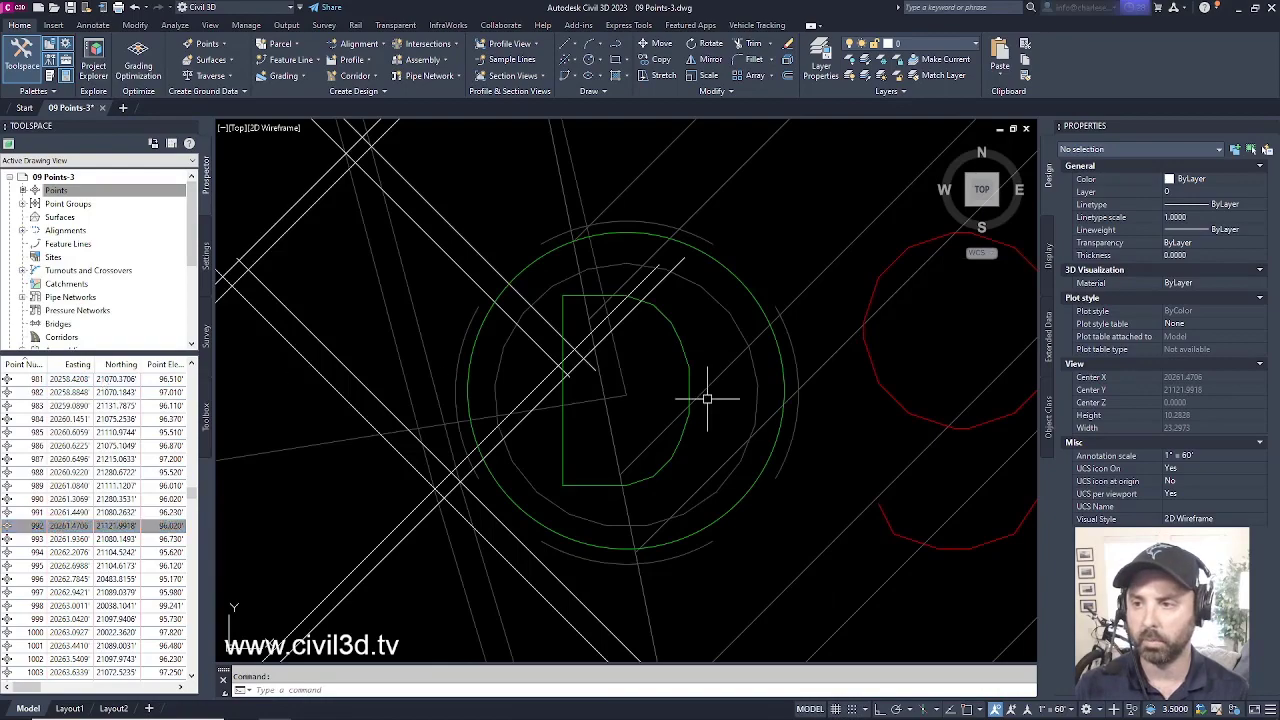
scroll(617, 386, down, 4)
scroll(617, 386, down, 5)
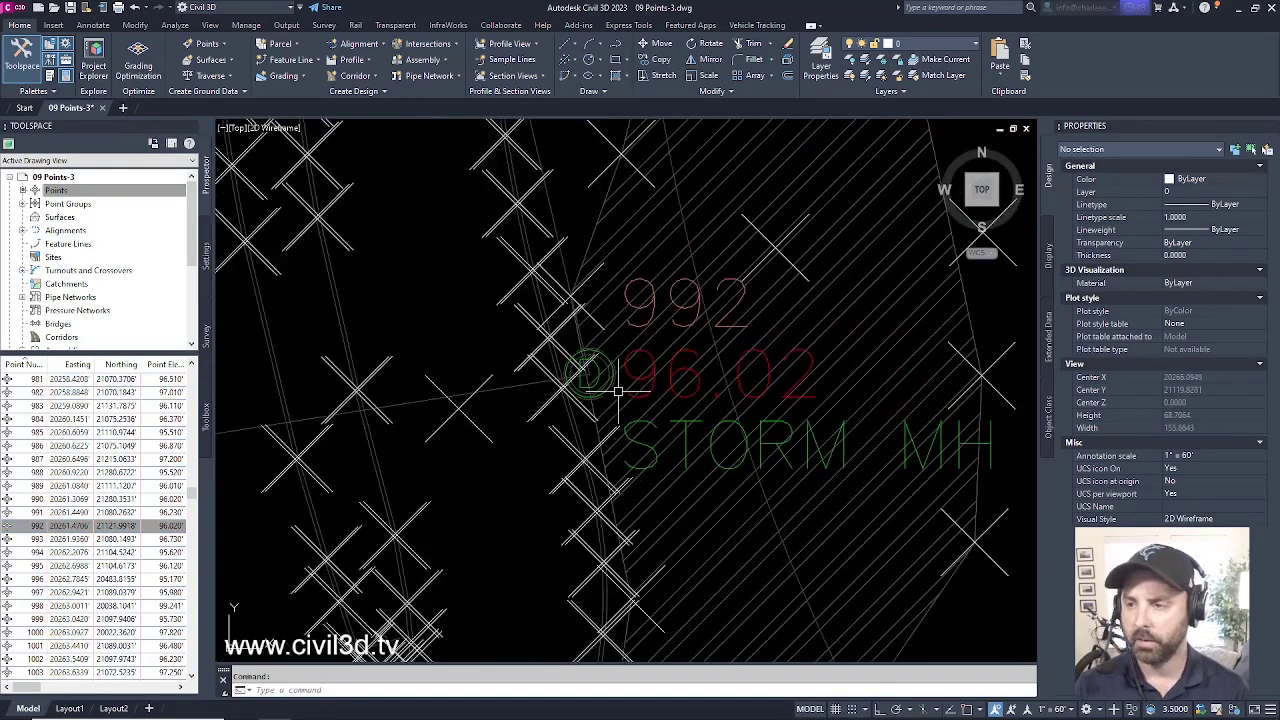
mouse_move(663, 380)
middle_down()
mouse_move(634, 377)
mouse_move(658, 422)
mouse_move(626, 421)
middle_up()
scroll(658, 422, up, 1)
scroll(658, 422, down, 1)
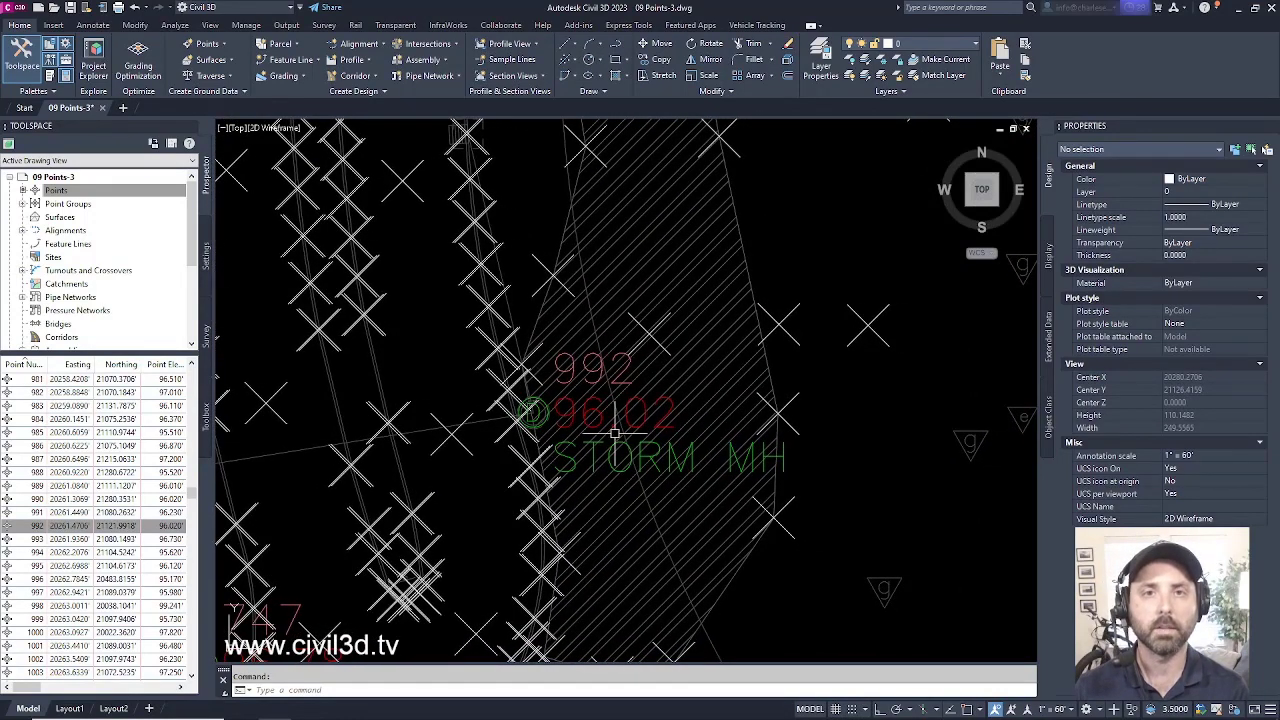
key(Escape)
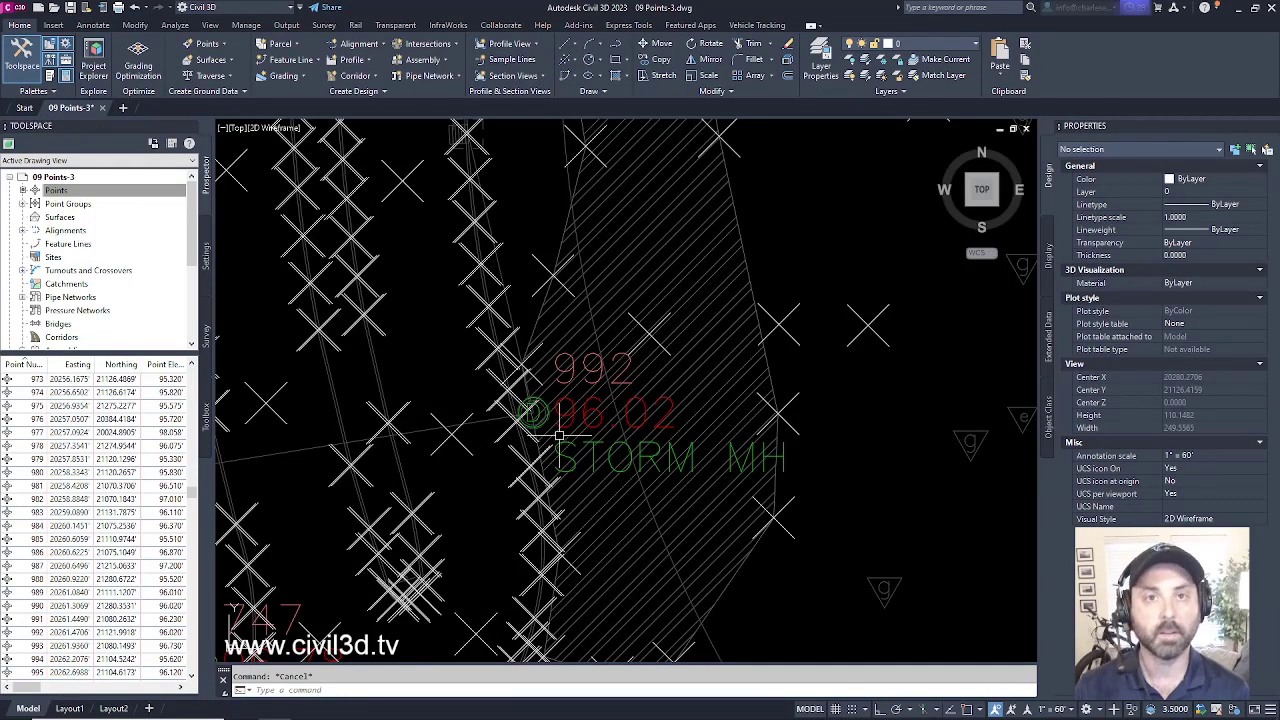
- Select point 992 in the drawing from the point list and change its point style to Catch Basin
mouse_move(549, 405)
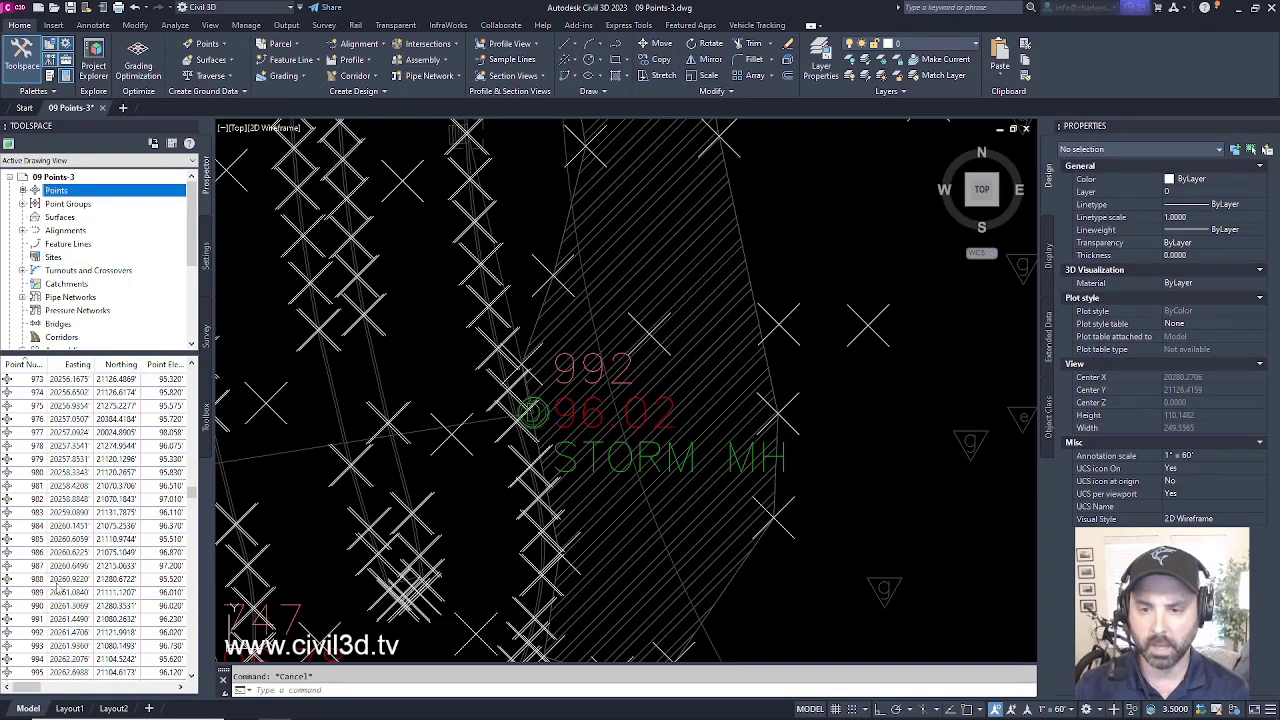
click(35, 632)
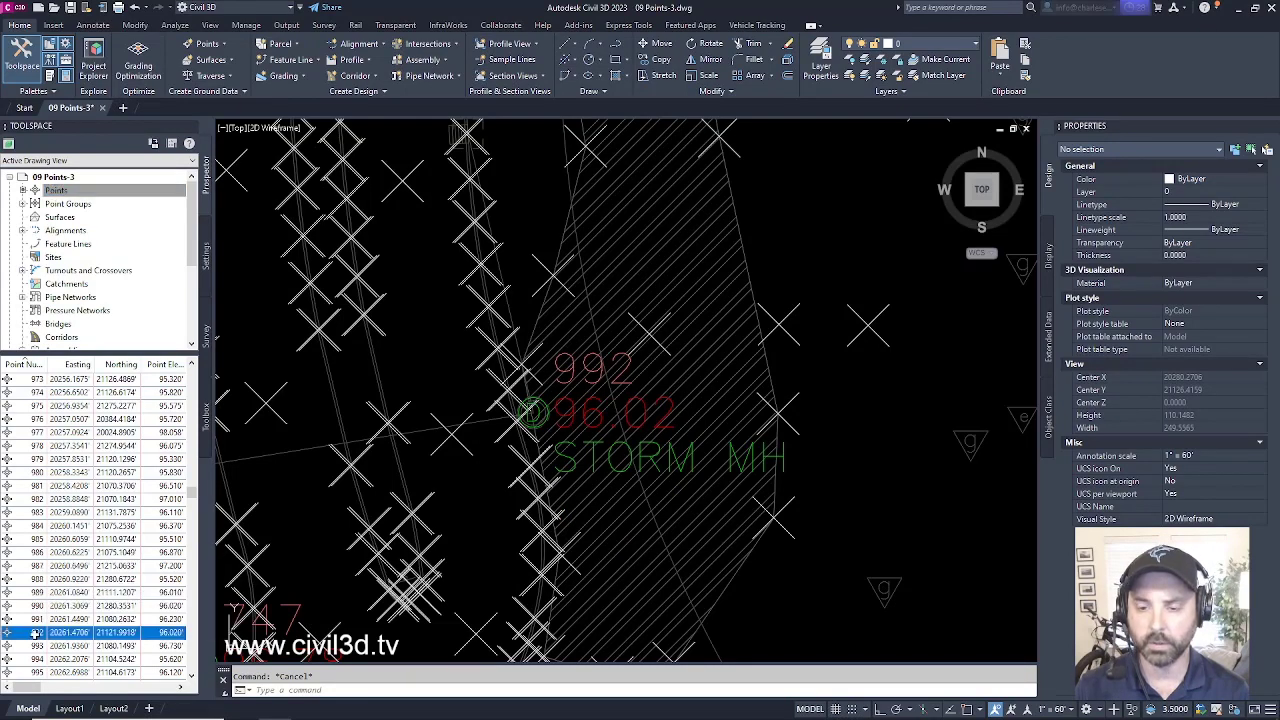
right_click(35, 633)
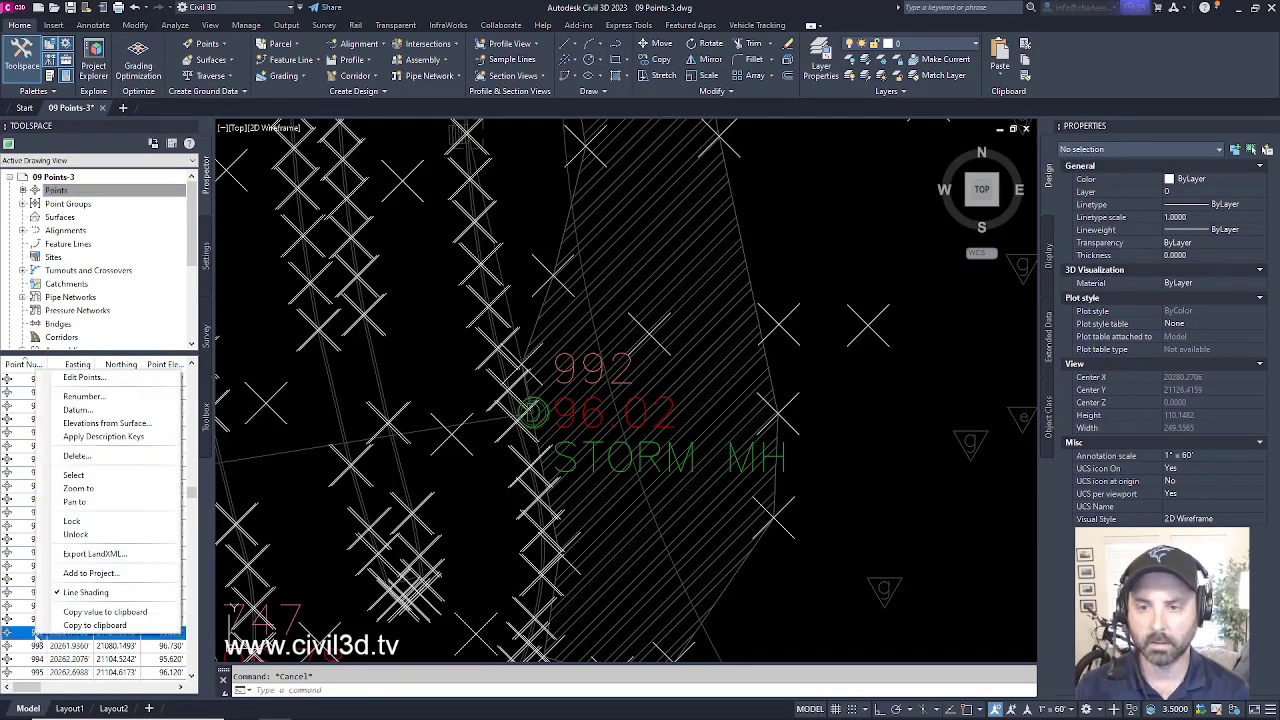
click(74, 475)
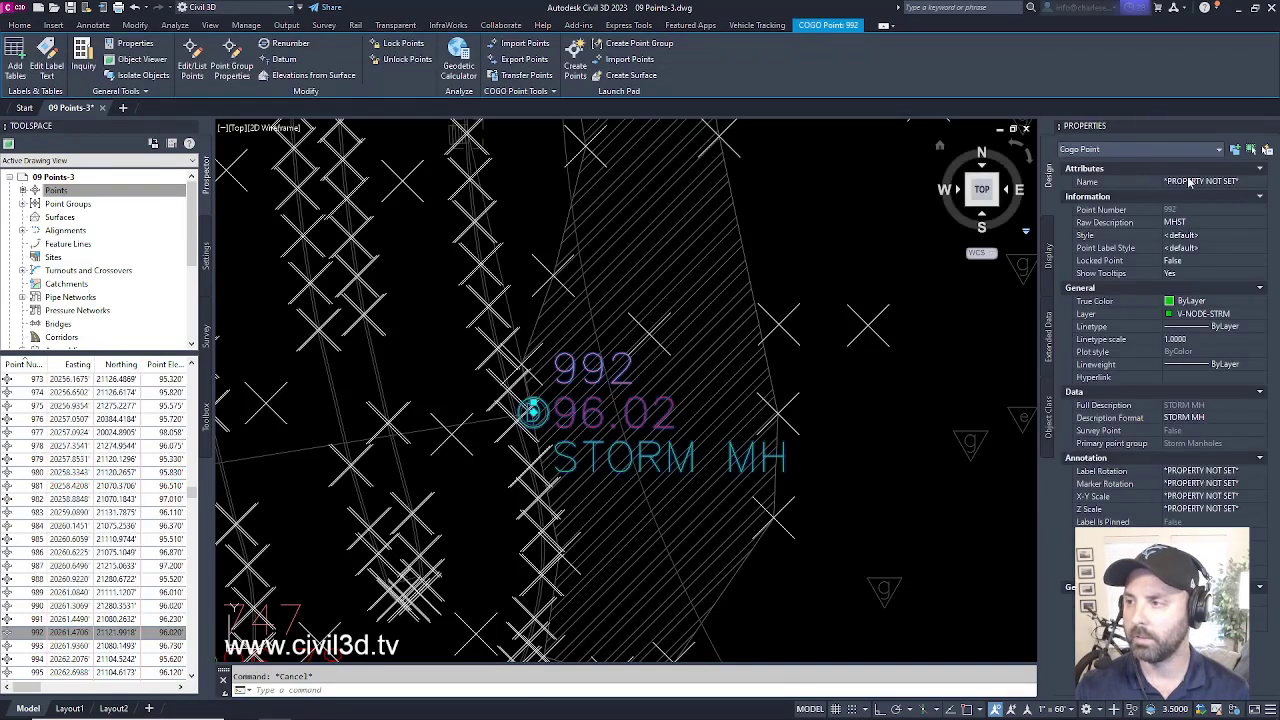
click(1212, 236)
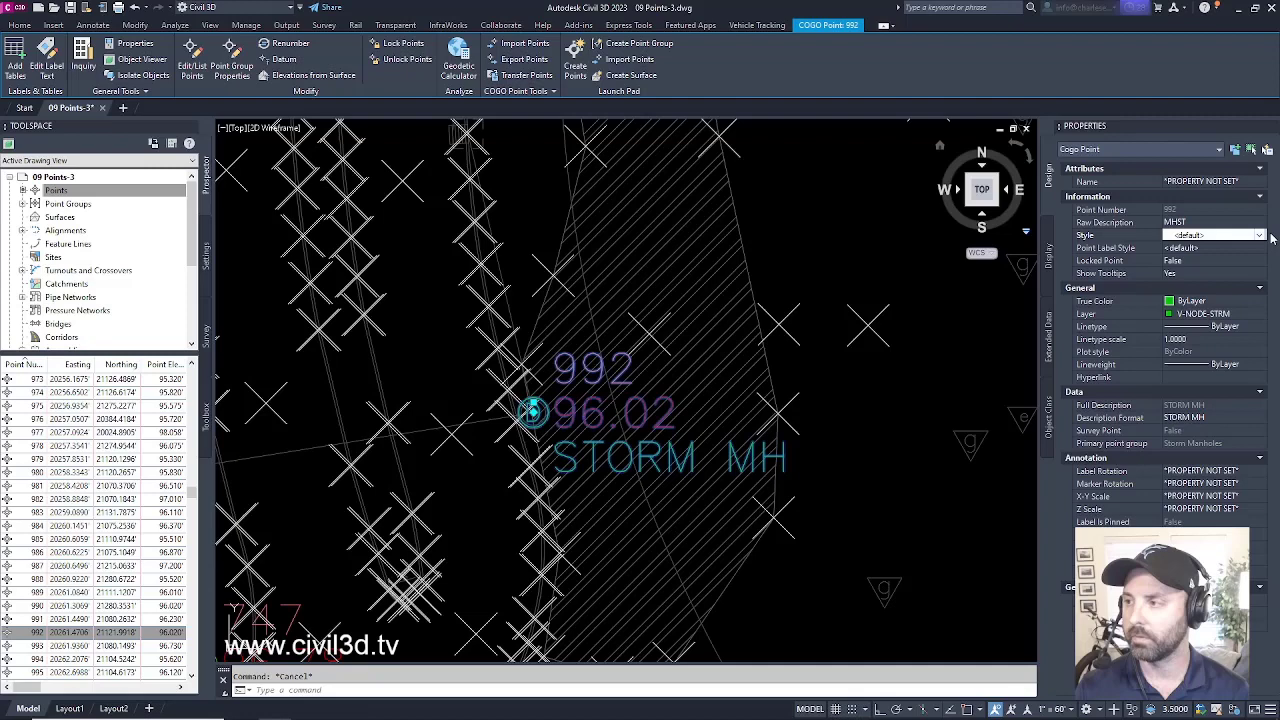
click(1261, 236)
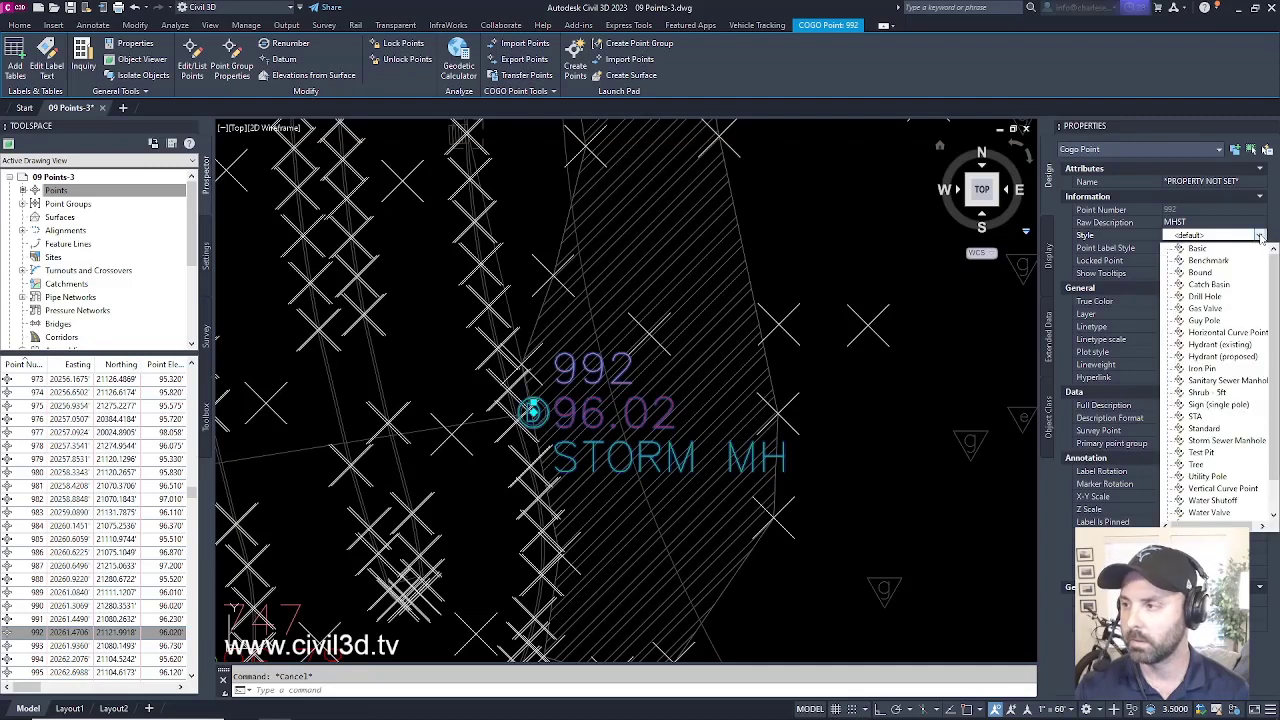
click(1205, 287)
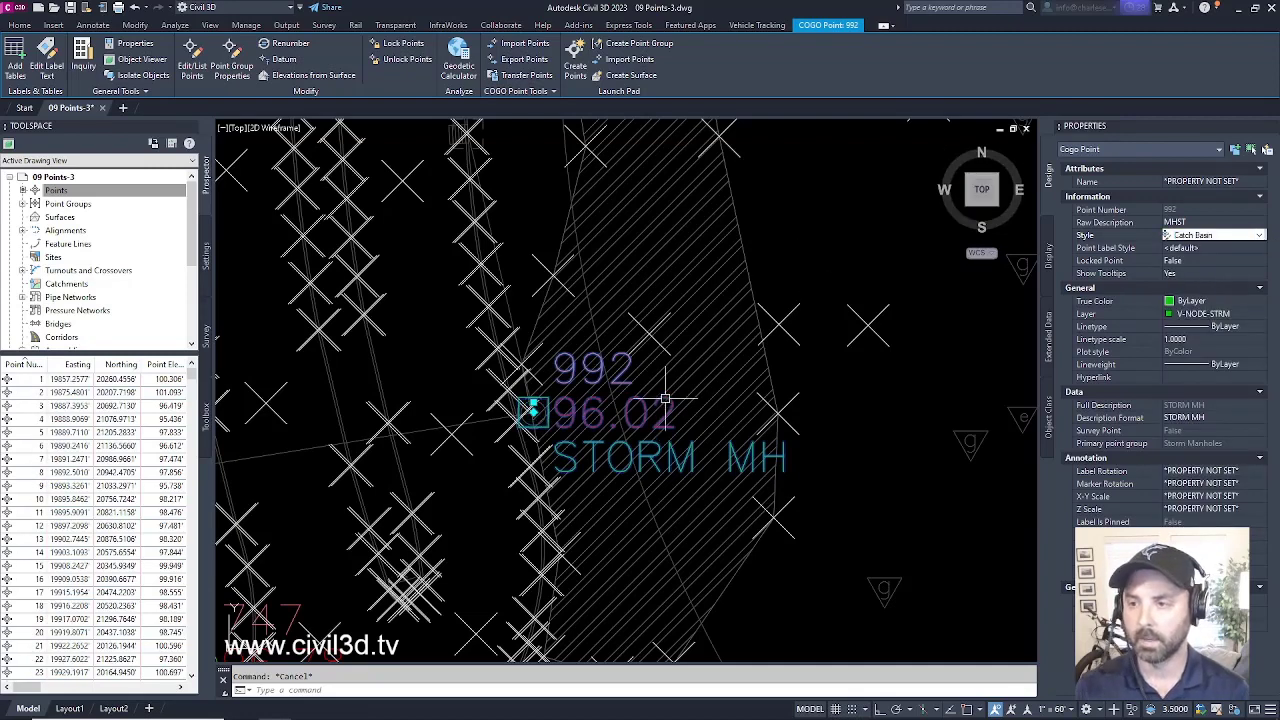
key(Escape)
- Rotate only the marker of point 992 by about 15.6 degrees to follow the adjacent line of points
scroll(570, 416, up, 3)
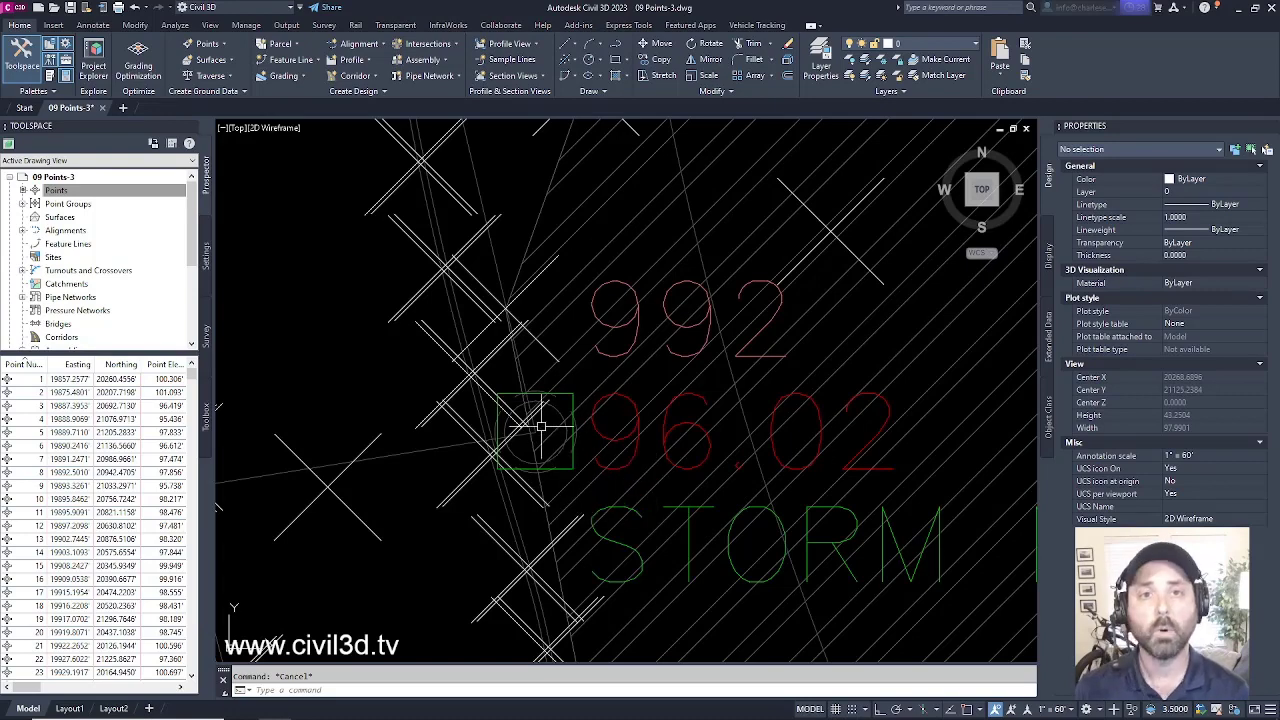
click(510, 395)
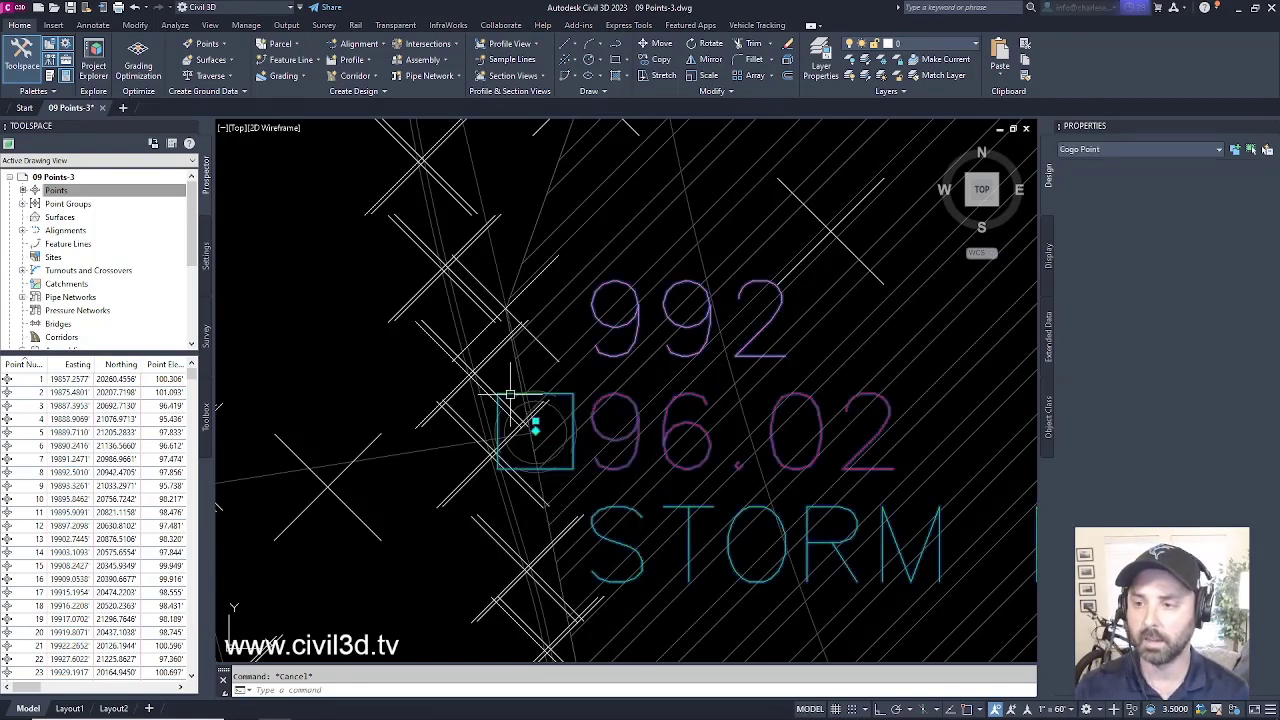
scroll(577, 461, down, 3)
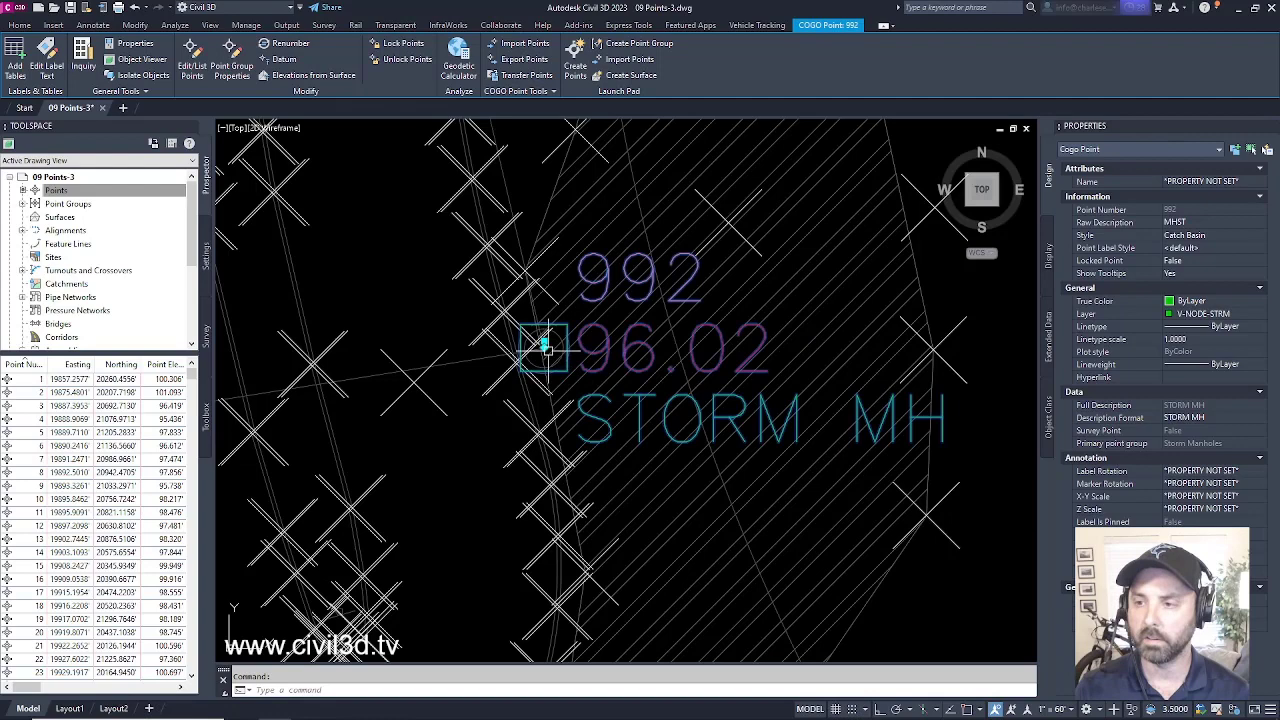
mouse_move(544, 346)
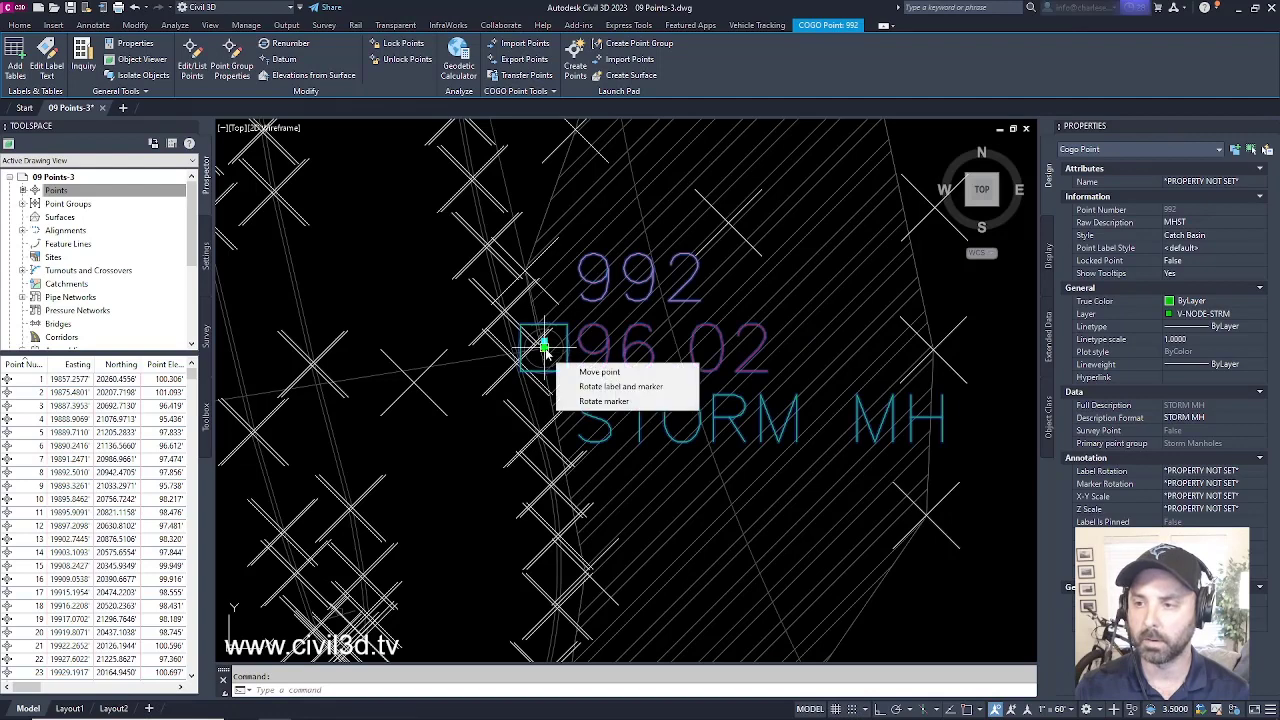
click(612, 405)
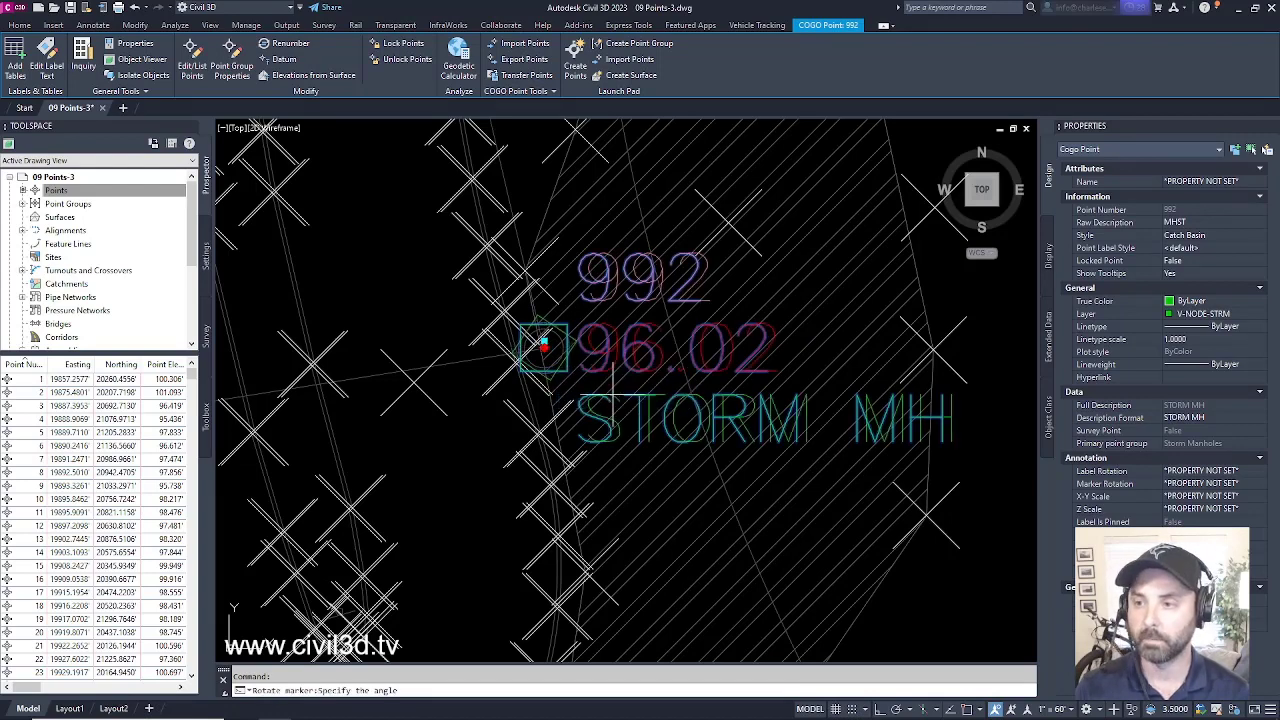
click(590, 334)
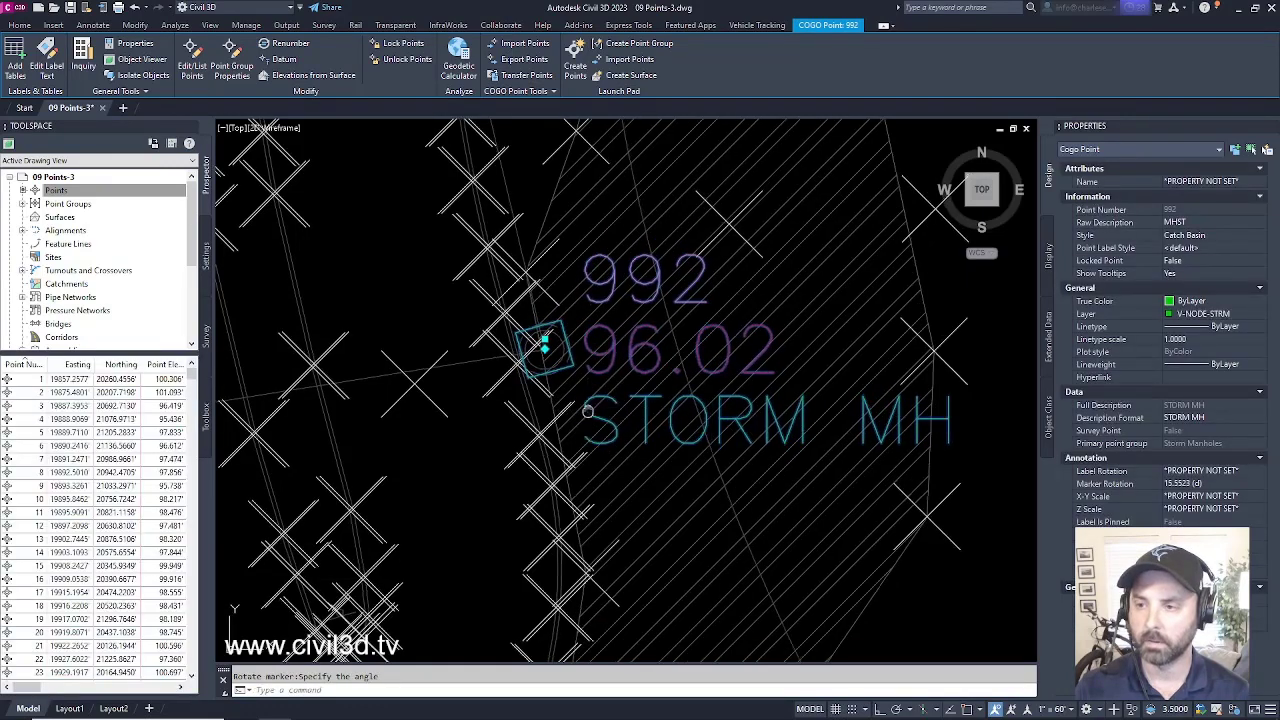
- Move the label of point 992 up and to the right, just outside the hatched area, and clear the selection
scroll(636, 410, down, 2)
scroll(636, 410, down, 2)
scroll(625, 405, up, 4)
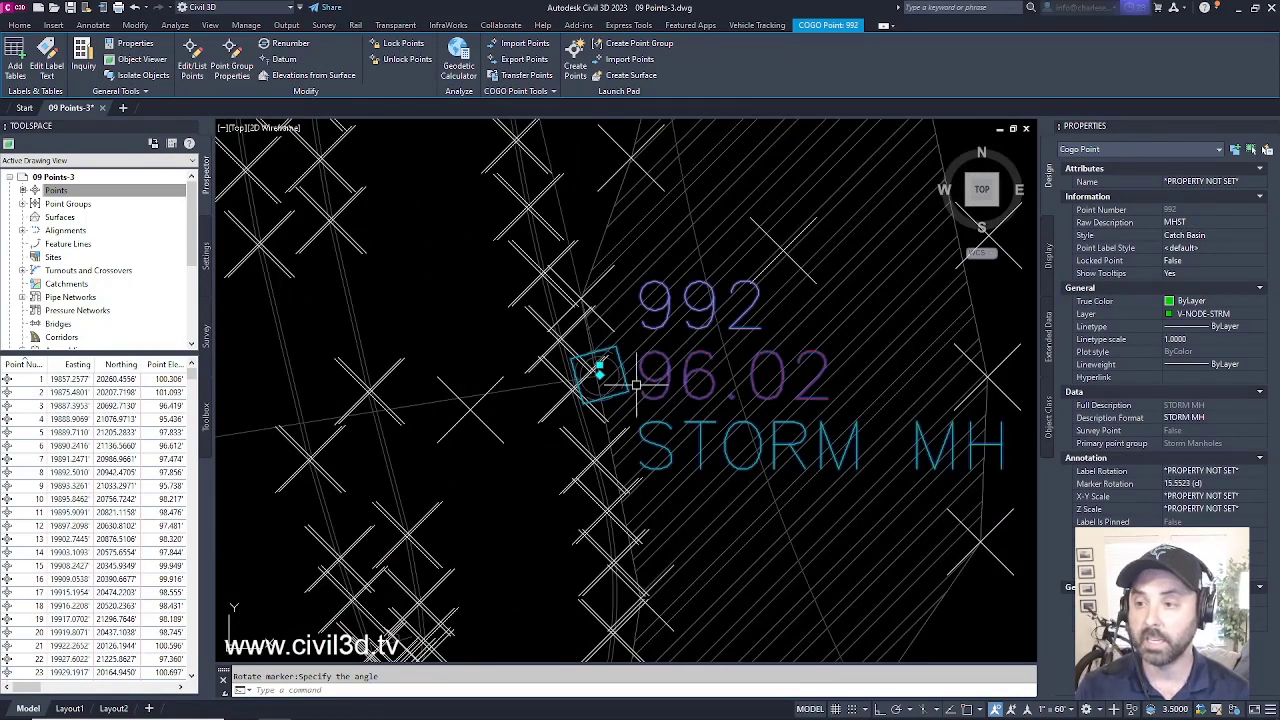
mouse_move(600, 366)
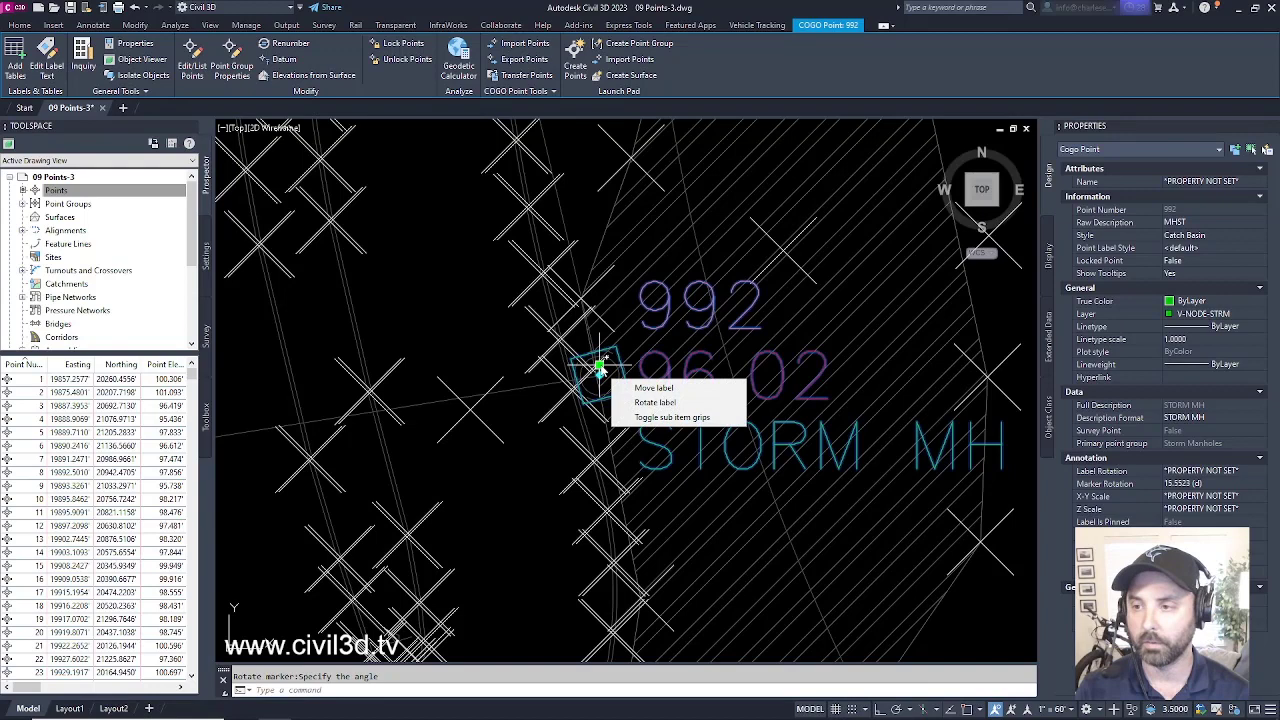
click(677, 390)
scroll(598, 435, down, 4)
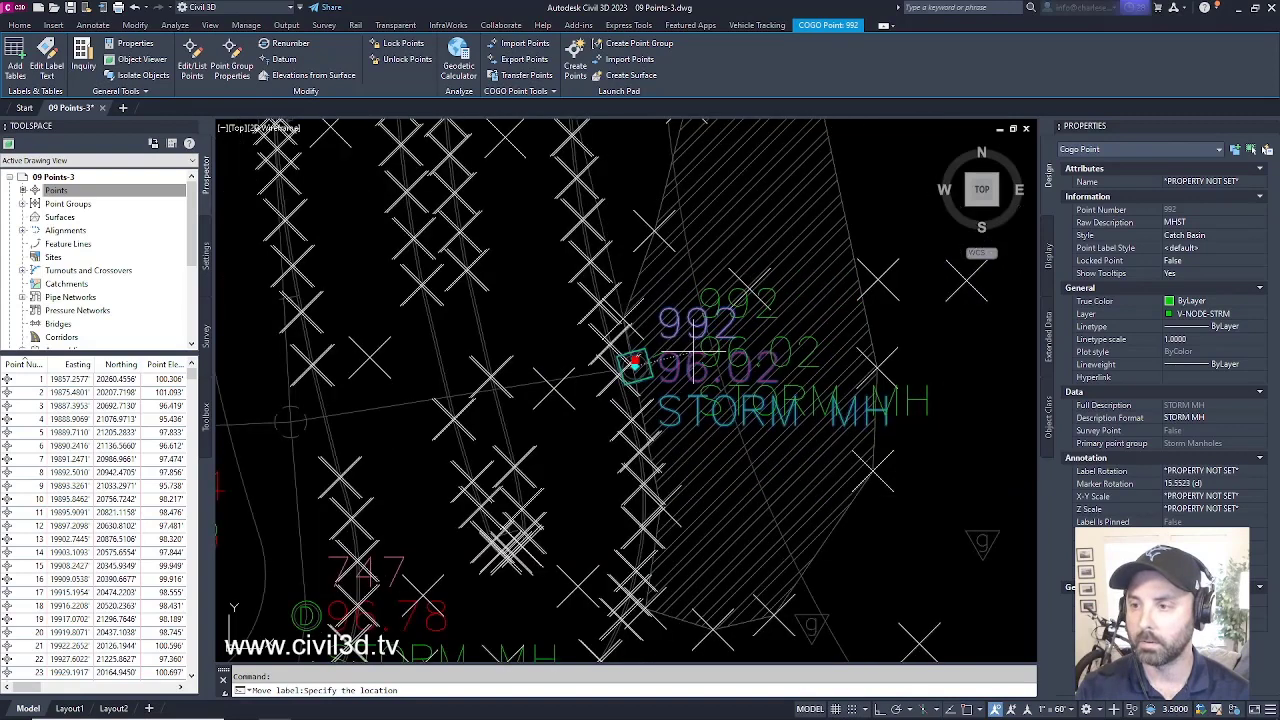
middle_drag(598, 408, 565, 433)
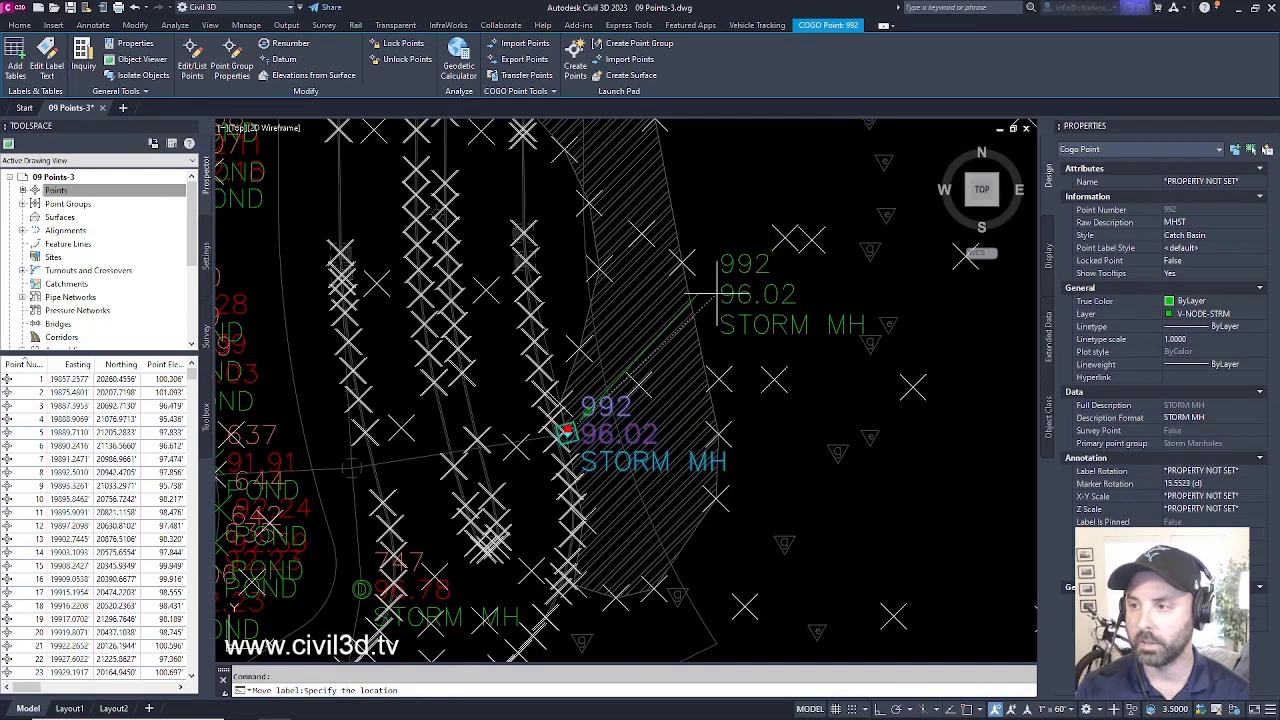
key(Escape)
key(Escape)
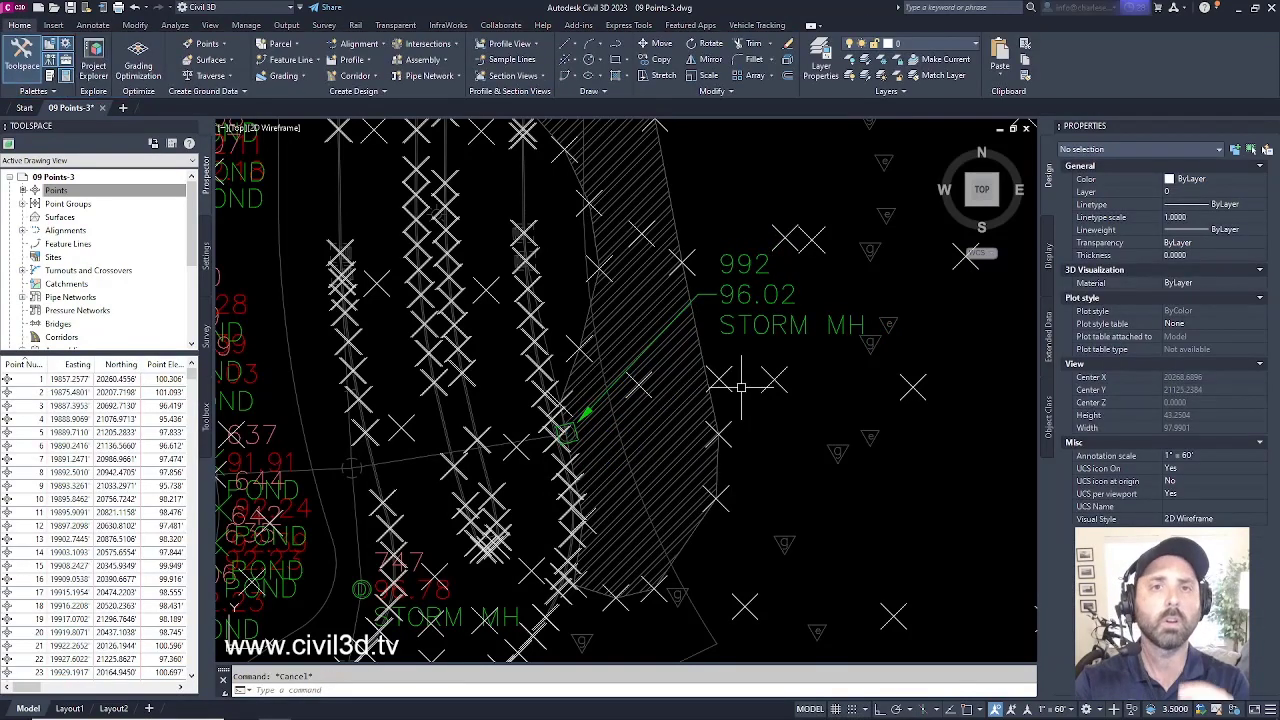
- Select point 992 and add two vertices to its label leader, bending it into a zigzag across the hatched area
click(739, 352)
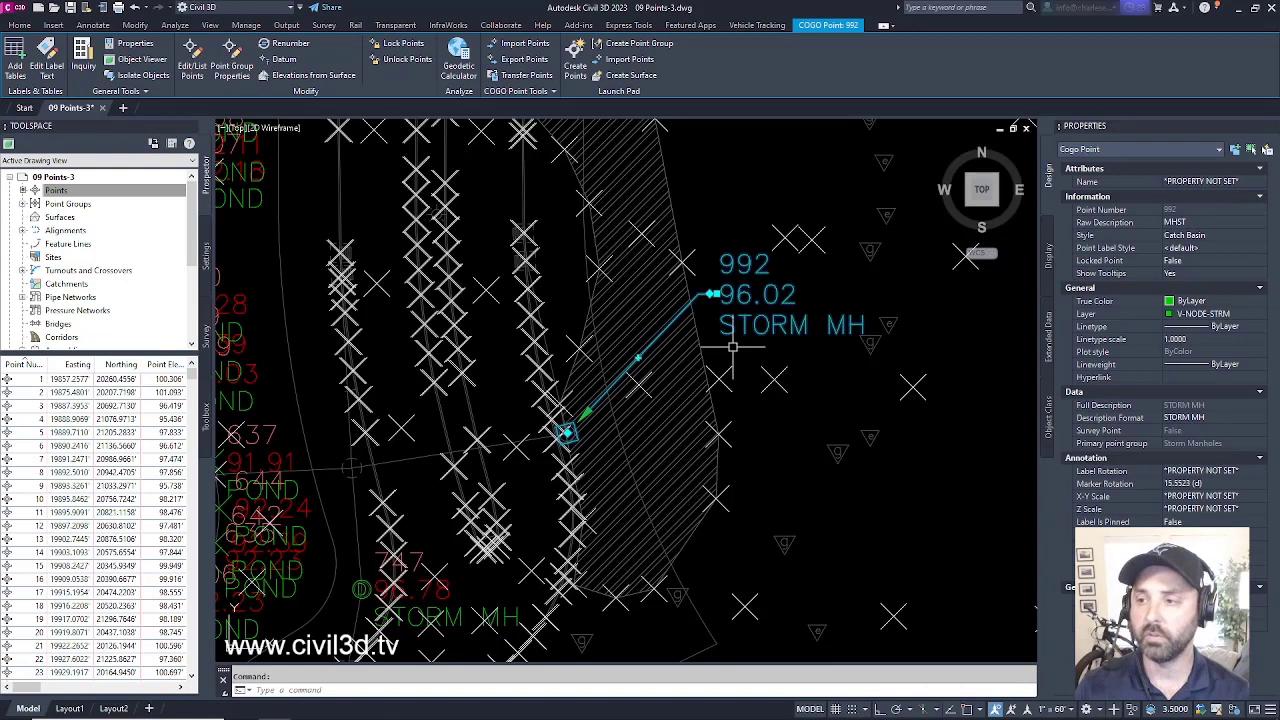
click(638, 357)
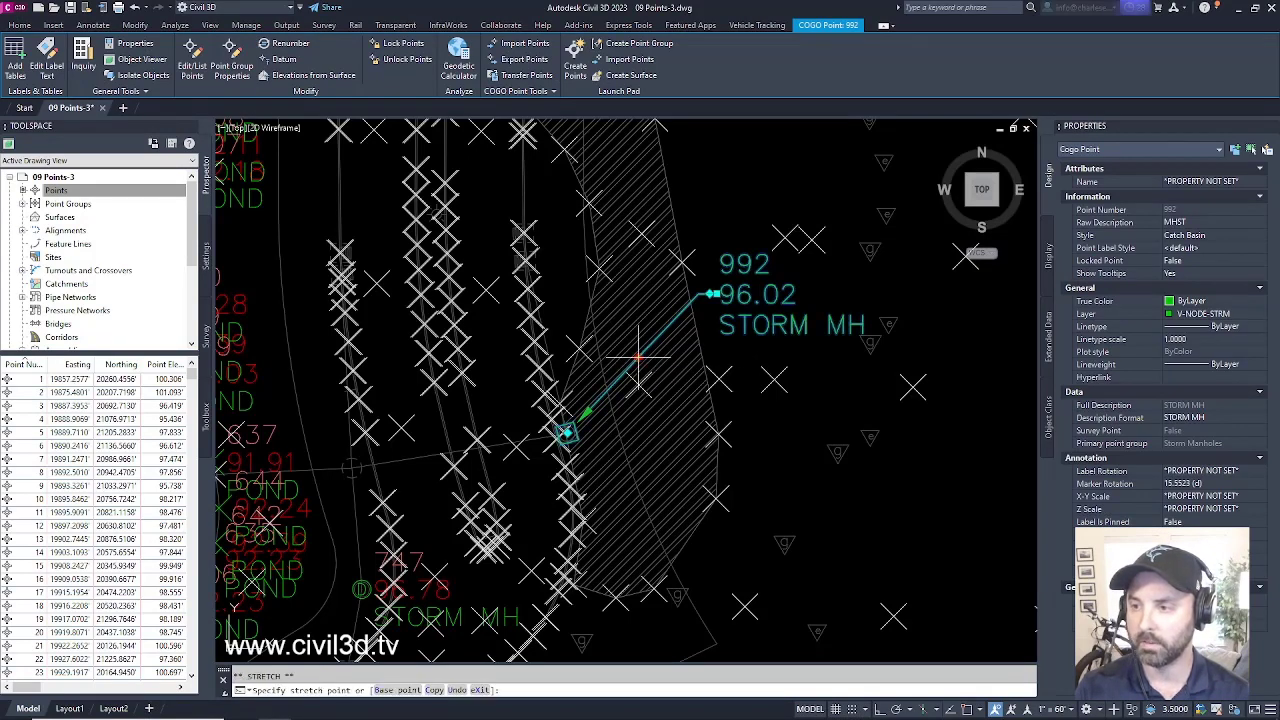
click(600, 316)
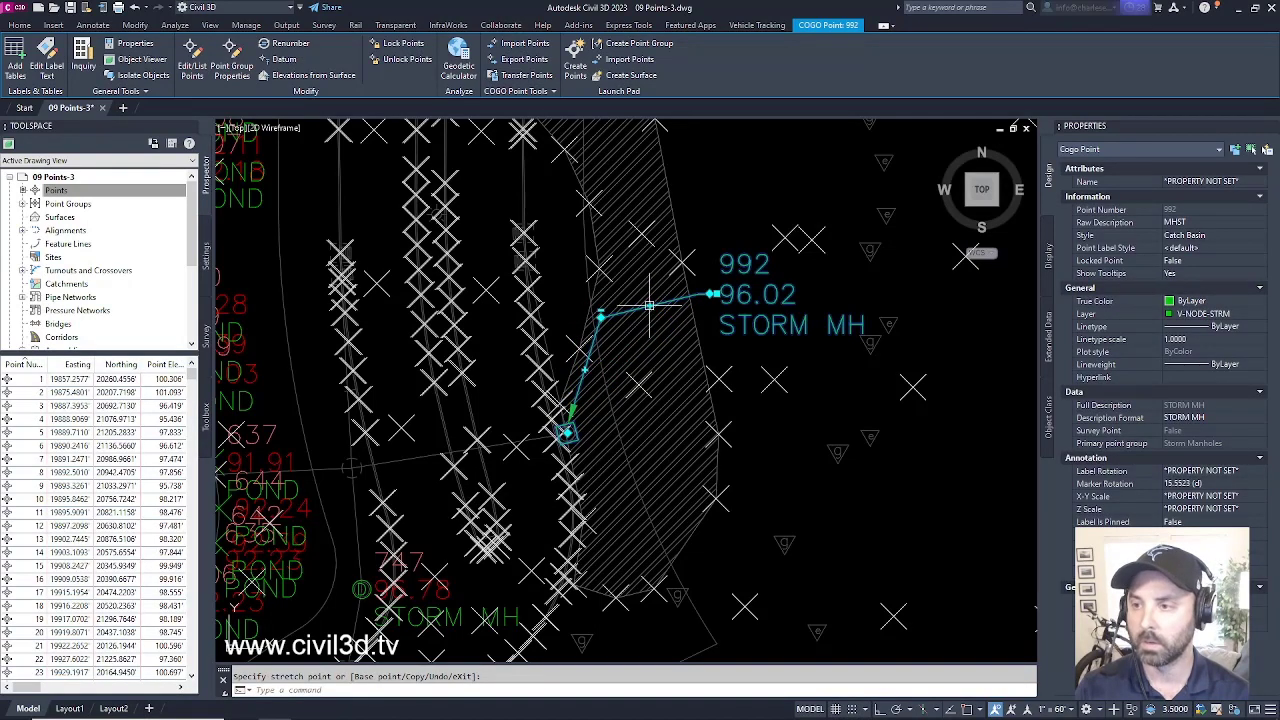
click(676, 354)
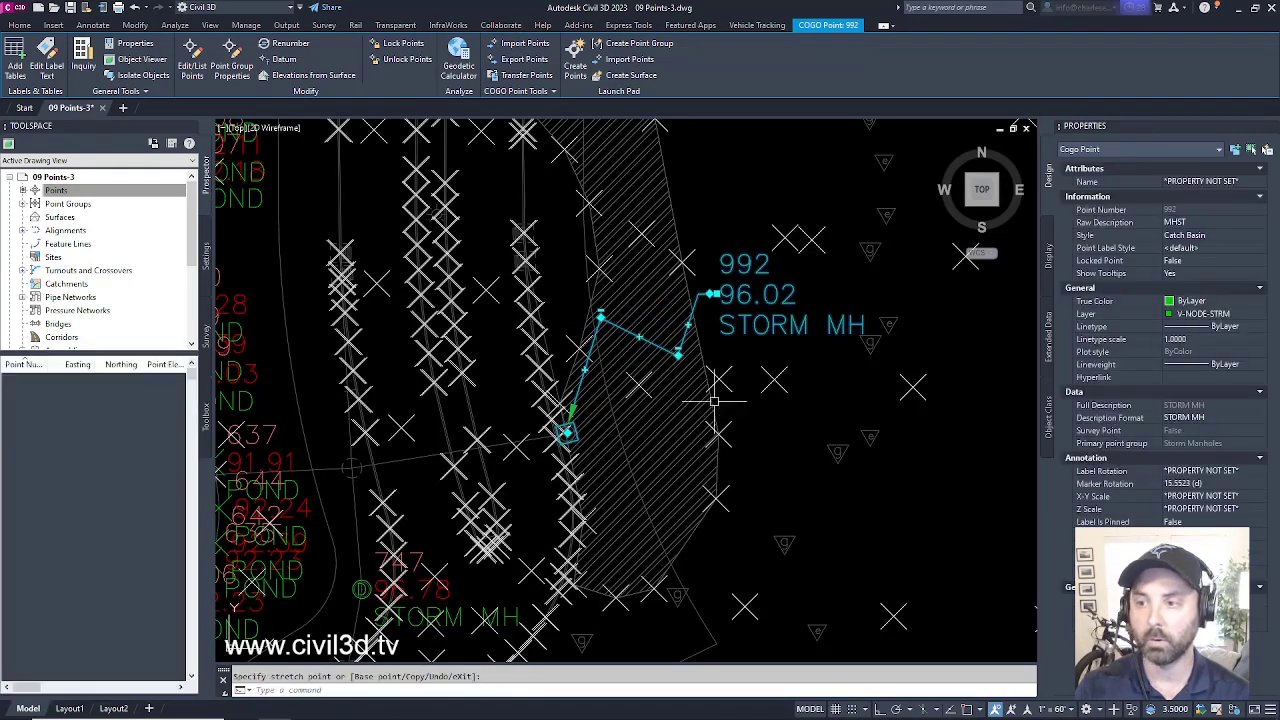
- Remove both added leader vertices, then shift the leader's label-end vertex into the hatched area and remove that vertex override
mouse_move(724, 376)
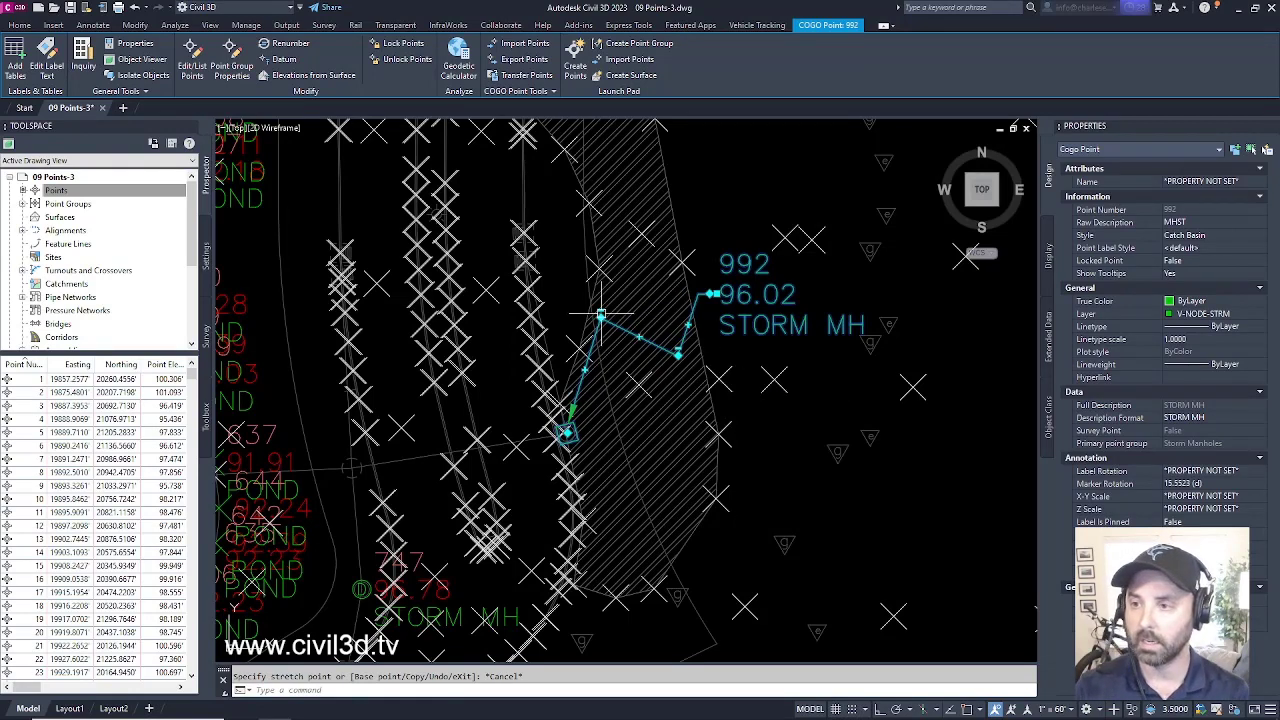
mouse_move(600, 311)
click(655, 328)
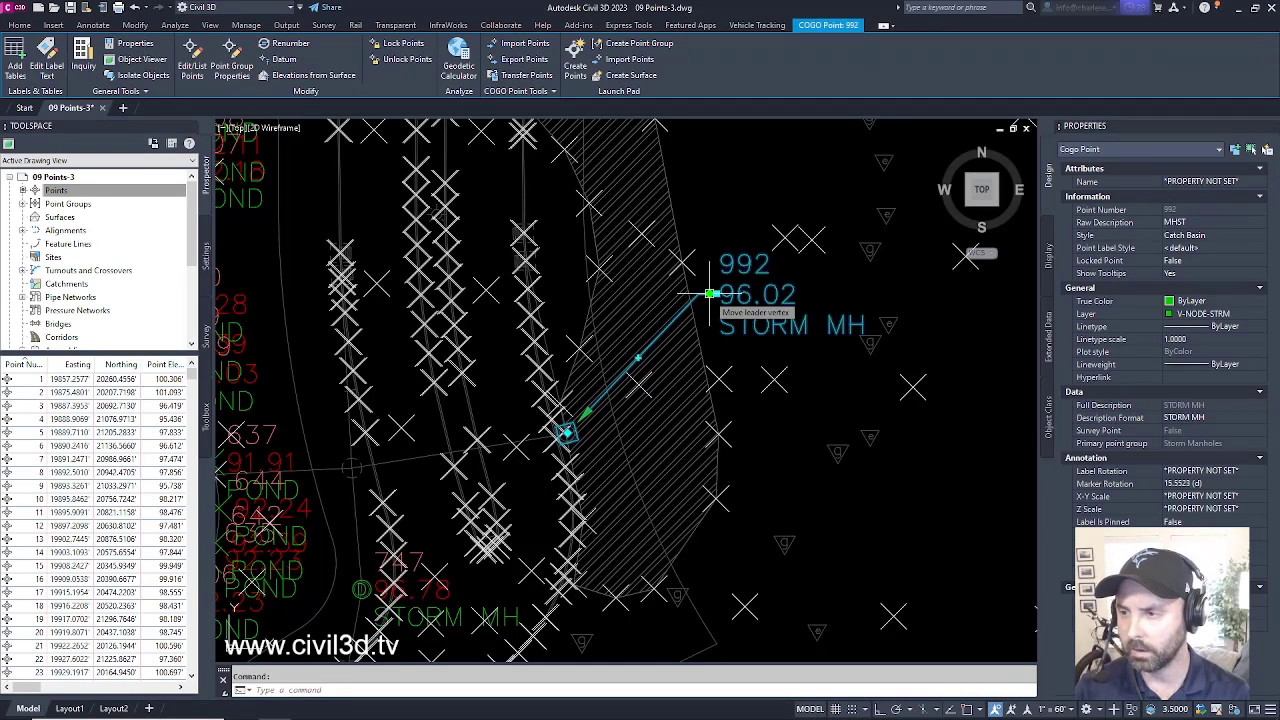
click(710, 293)
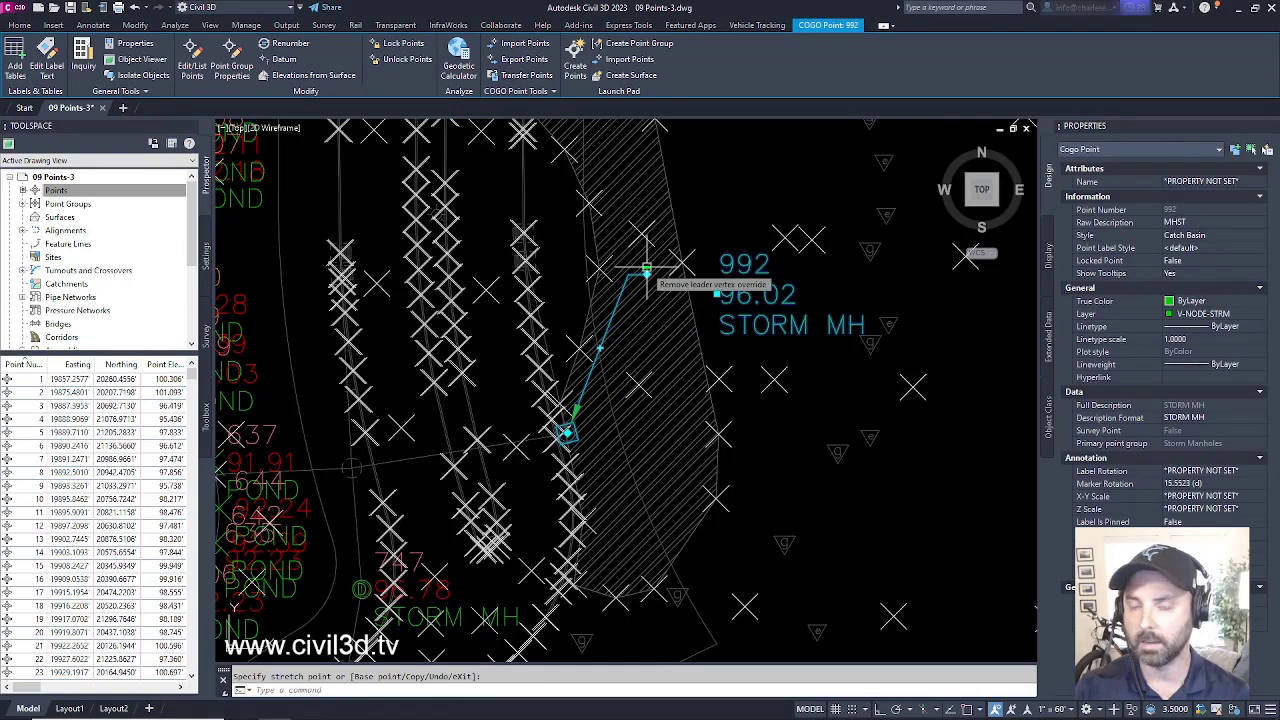
key(Escape)
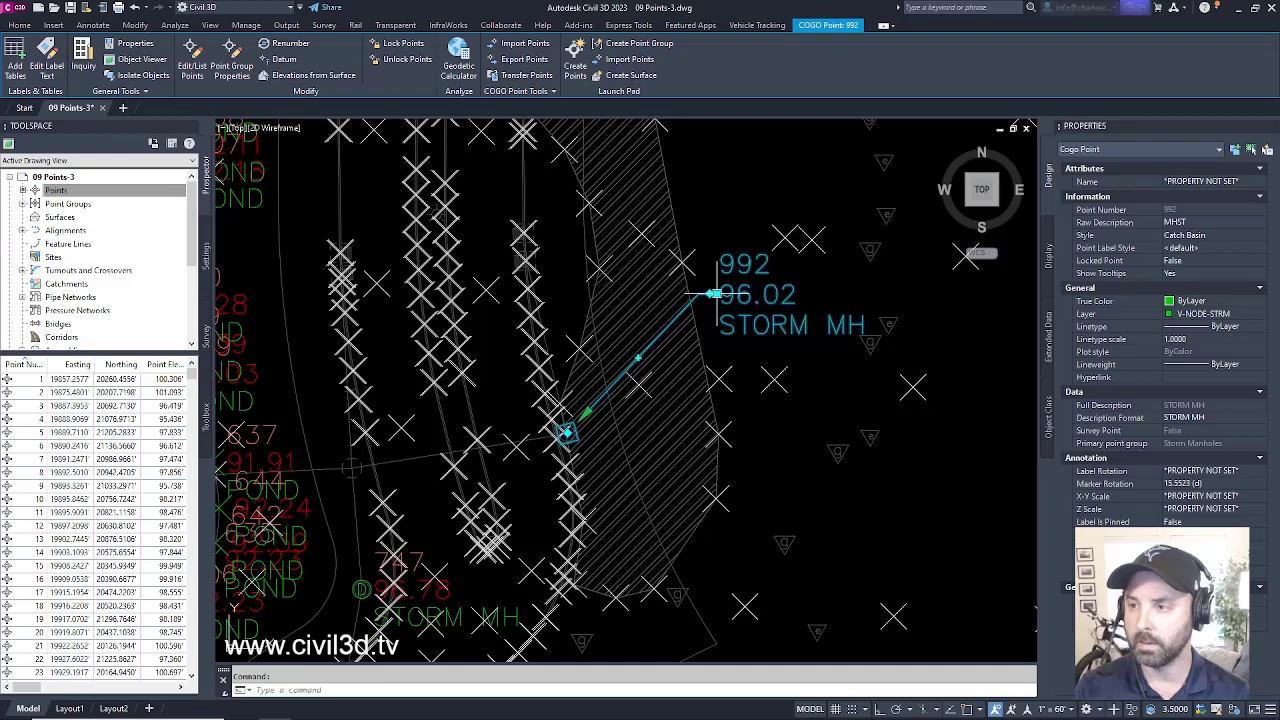
- Move the label of point 992 slightly upward and rotate the label to about 83 degrees
mouse_move(716, 294)
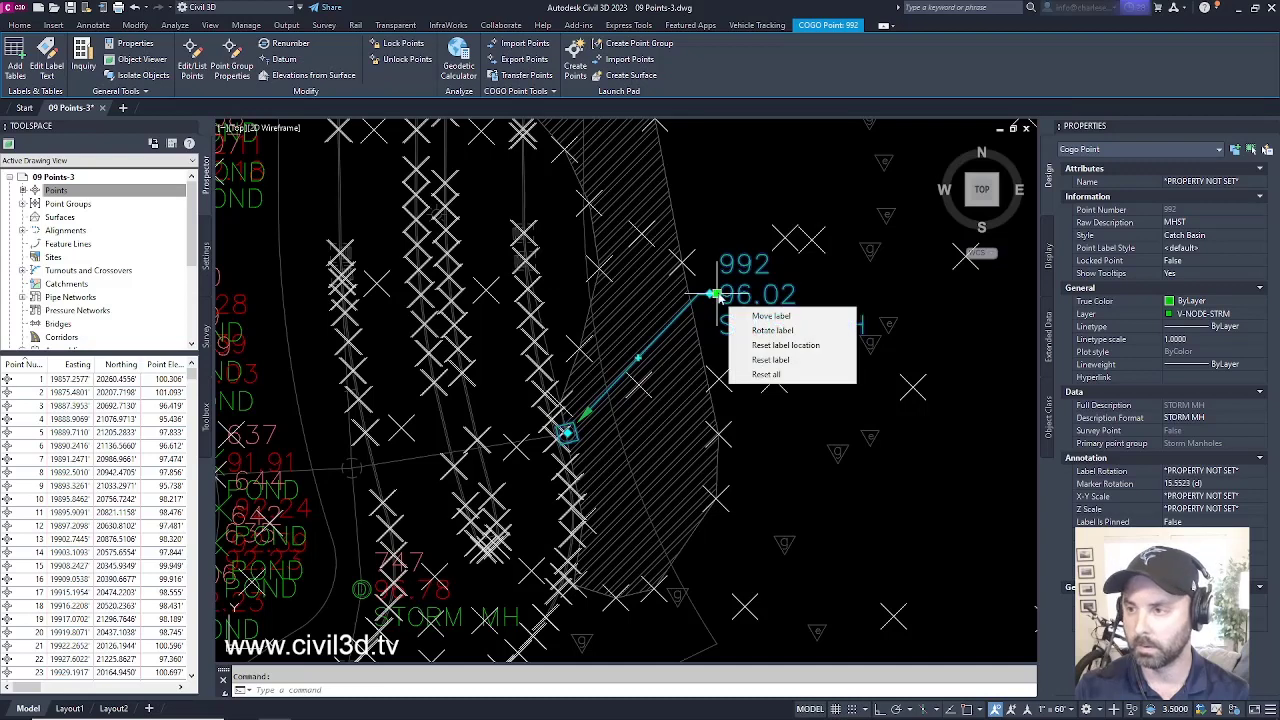
click(770, 316)
click(712, 274)
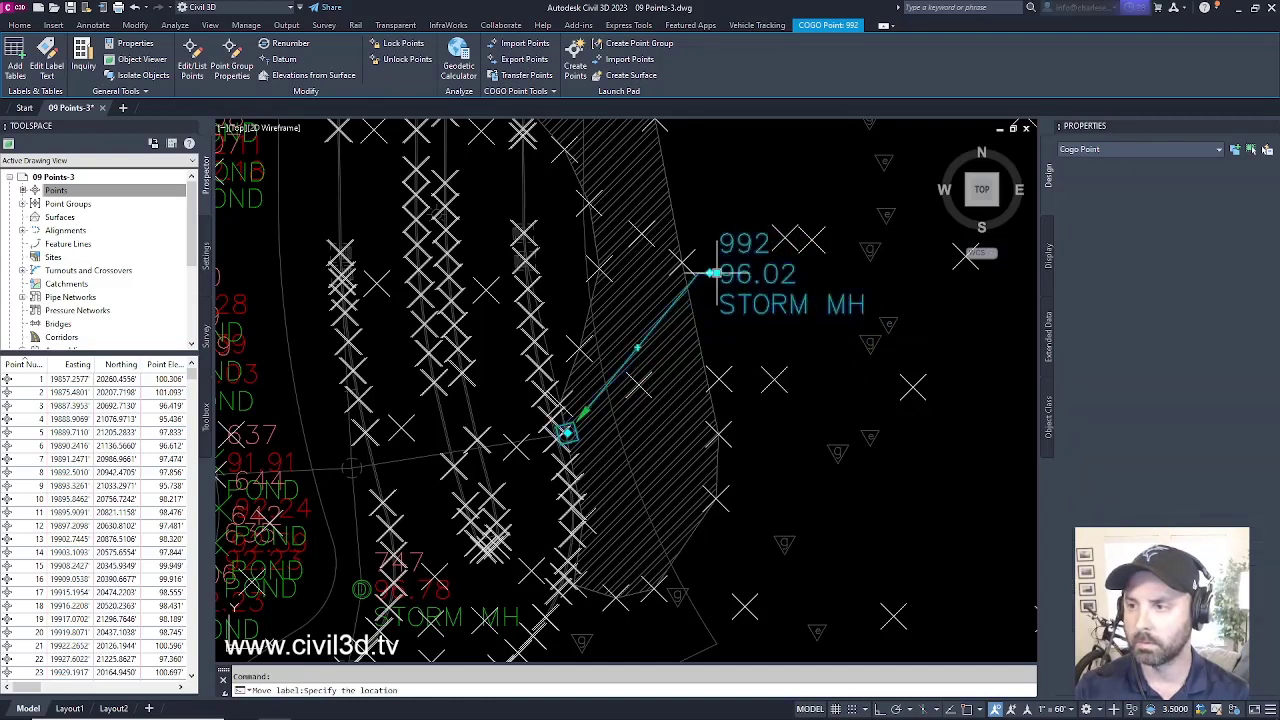
mouse_move(716, 281)
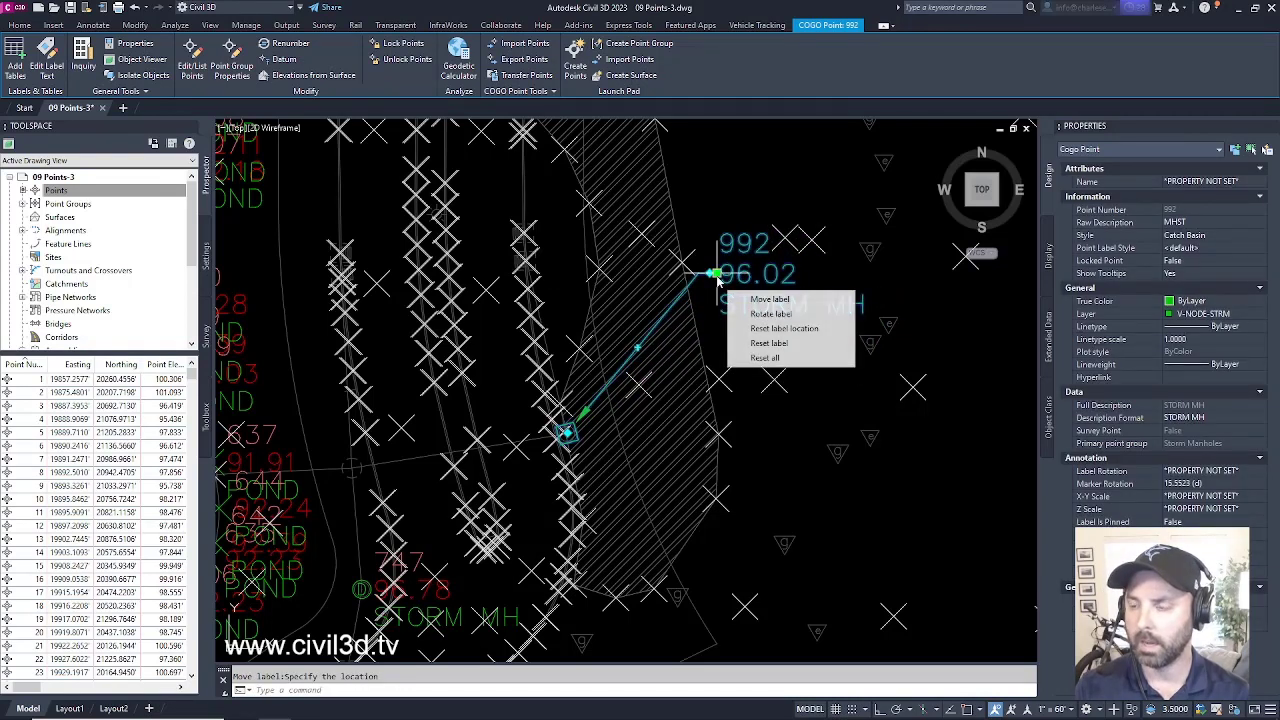
click(770, 313)
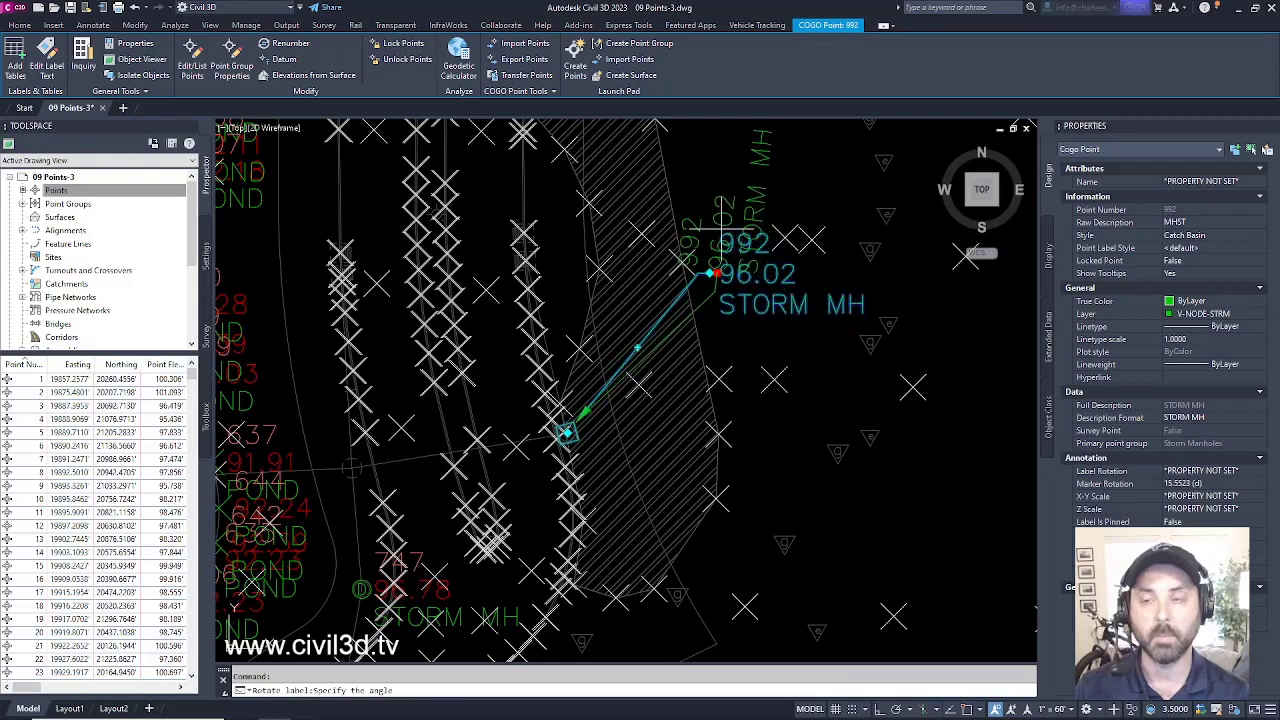
click(723, 215)
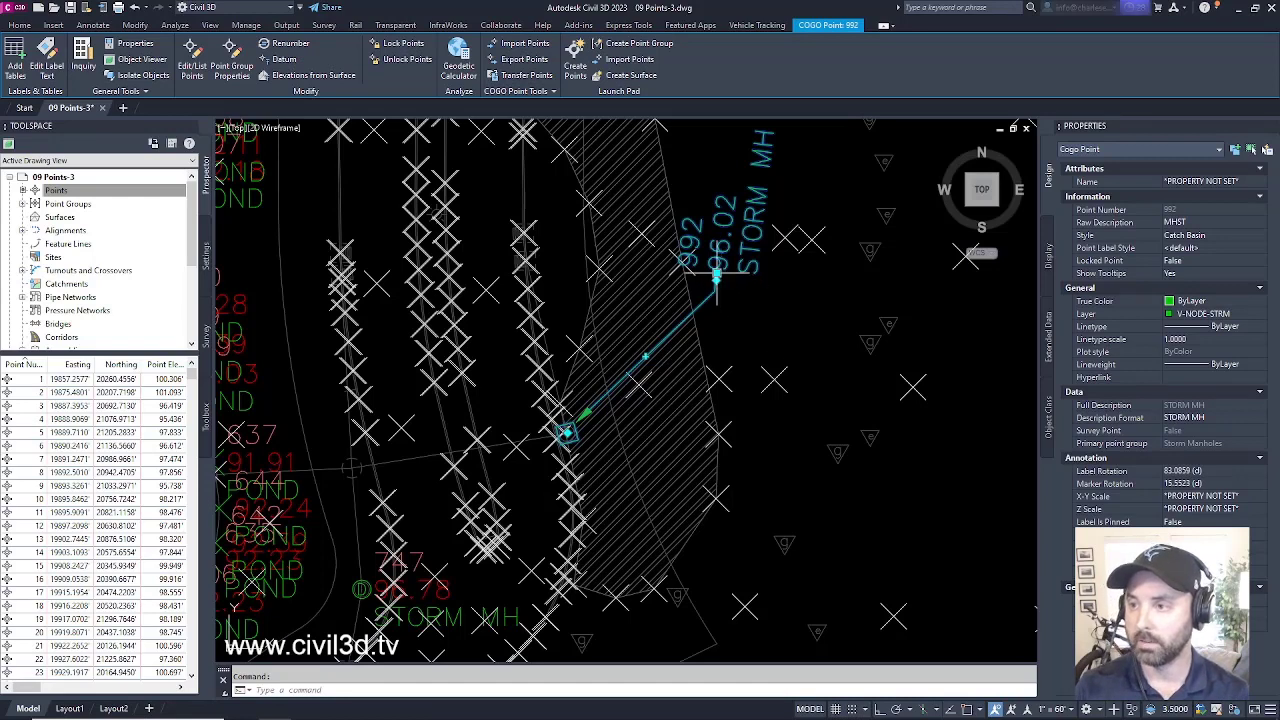
- Reset all label and marker overrides of point 992, including location and rotation
mouse_move(716, 275)
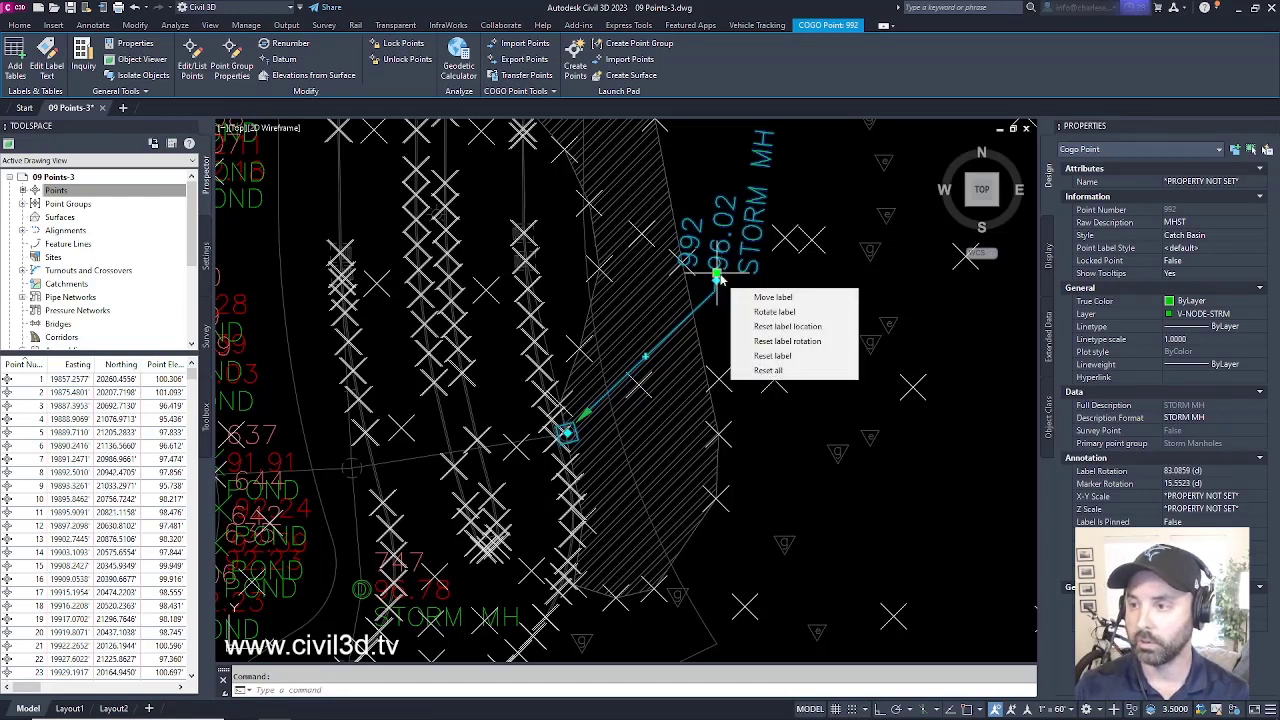
click(826, 371)
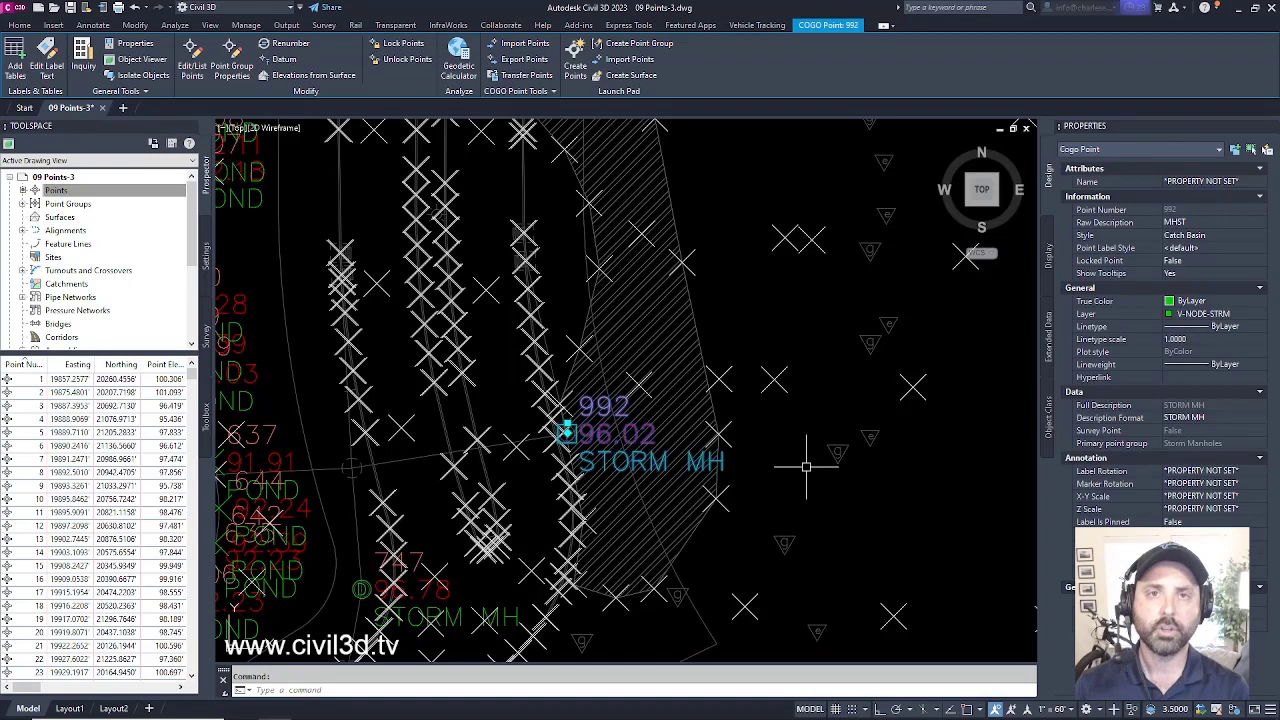